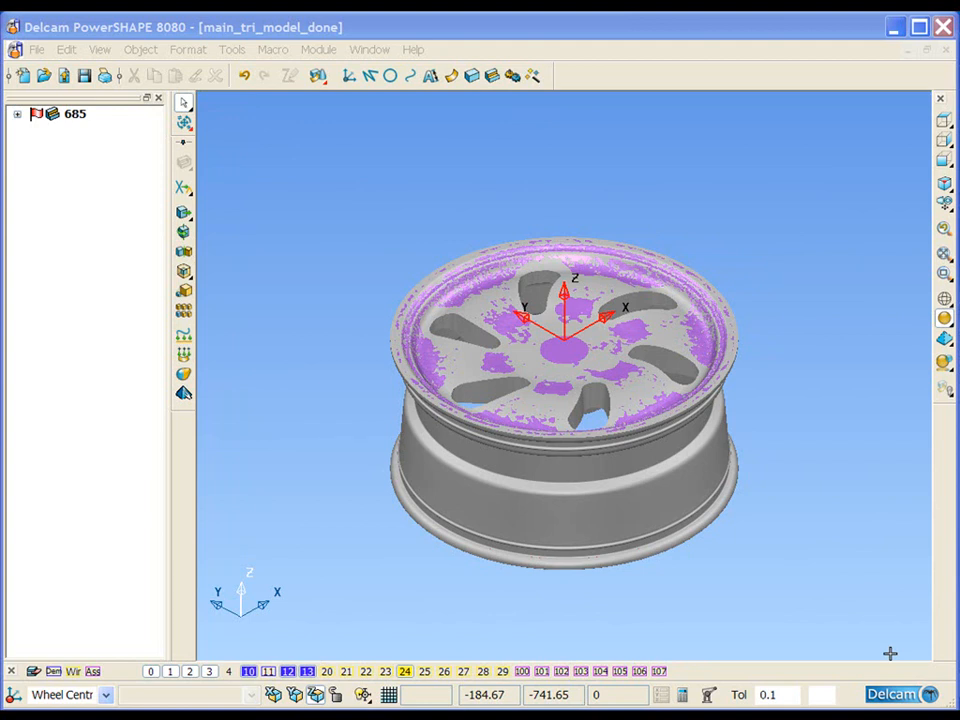
# Hide the rim blank solid on level 12 to inspect the scanned wheel triangles, and show the solid again
pyautogui.click(699, 476)
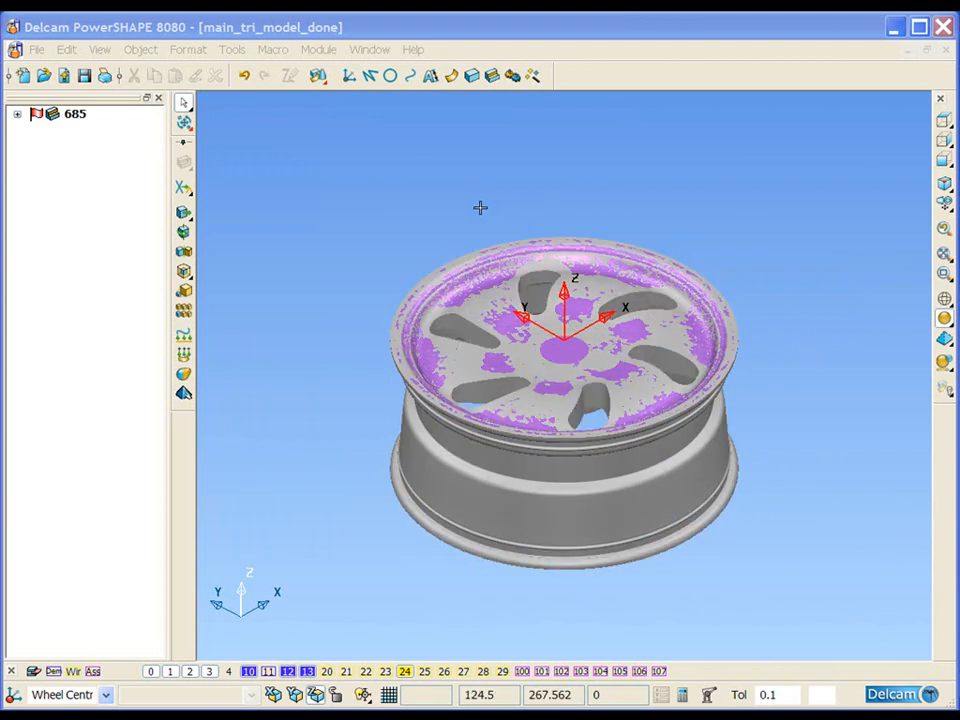
pyautogui.click(573, 481)
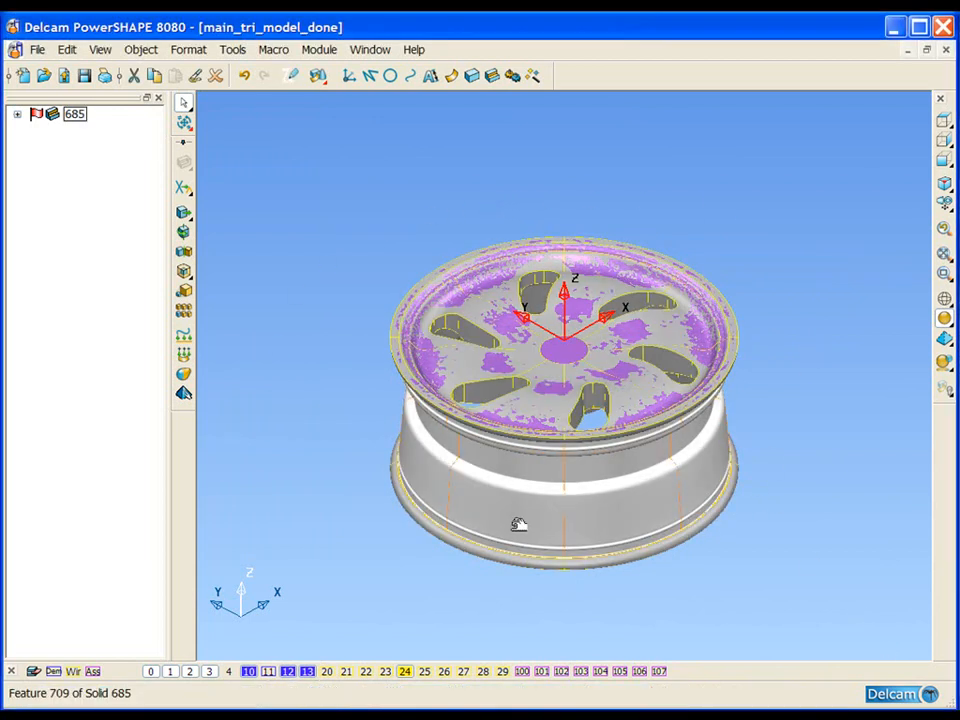
pyautogui.click(289, 672)
pyautogui.moveTo(570, 407); pyautogui.dragTo(578, 456, button='middle')
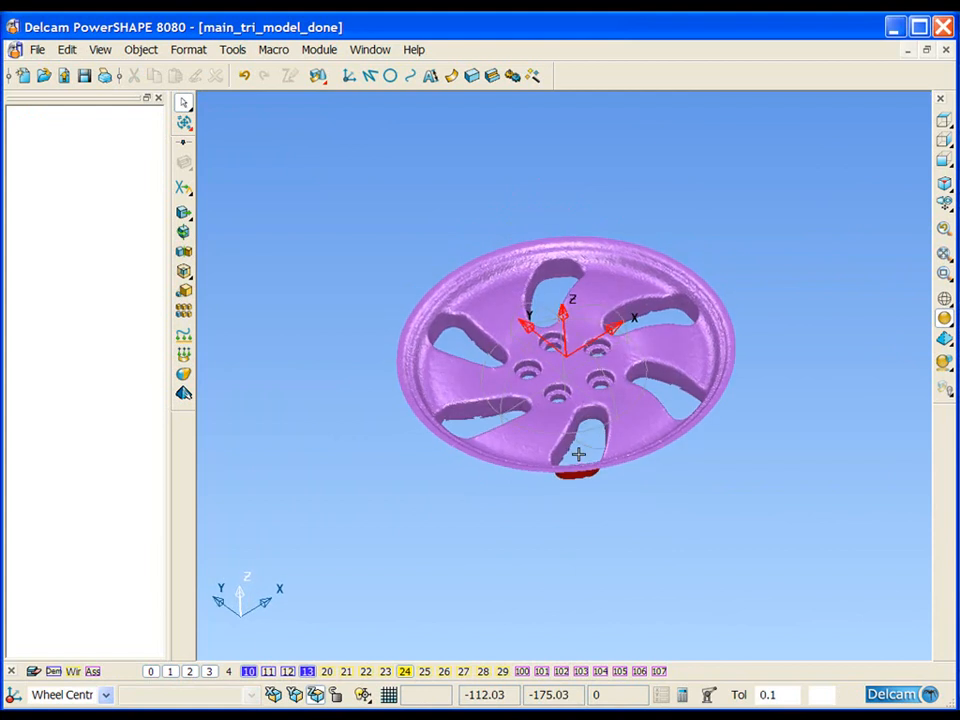
pyautogui.click(289, 672)
# Modify the circular subtraction pattern of spoke openings in the wheel solid's feature tree to have 10 elements
pyautogui.click(16, 116)
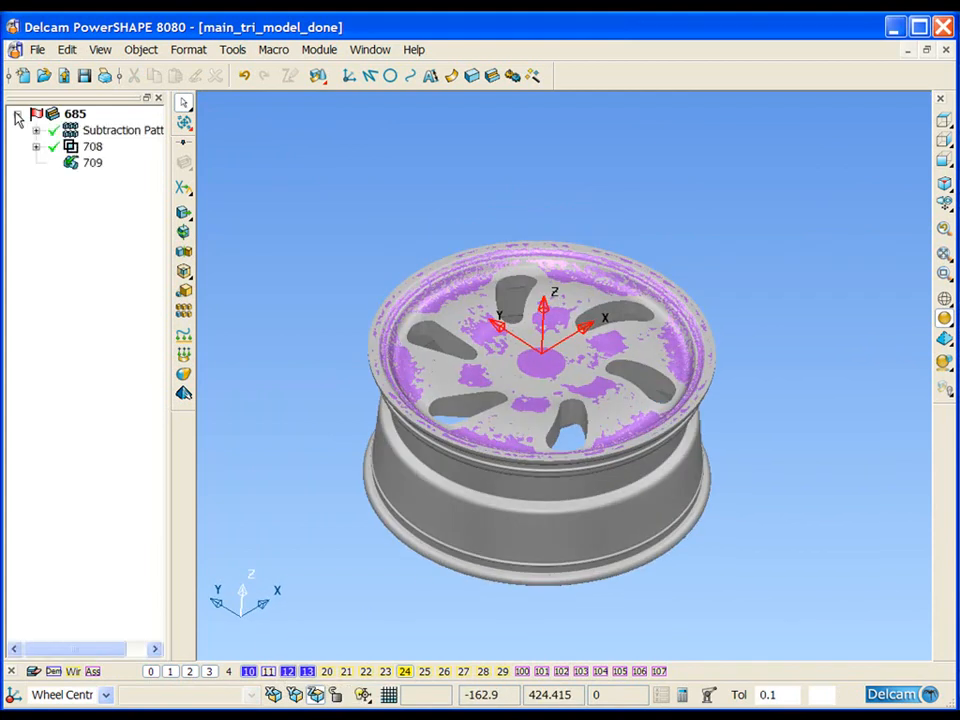
pyautogui.click(36, 146)
pyautogui.click(36, 130)
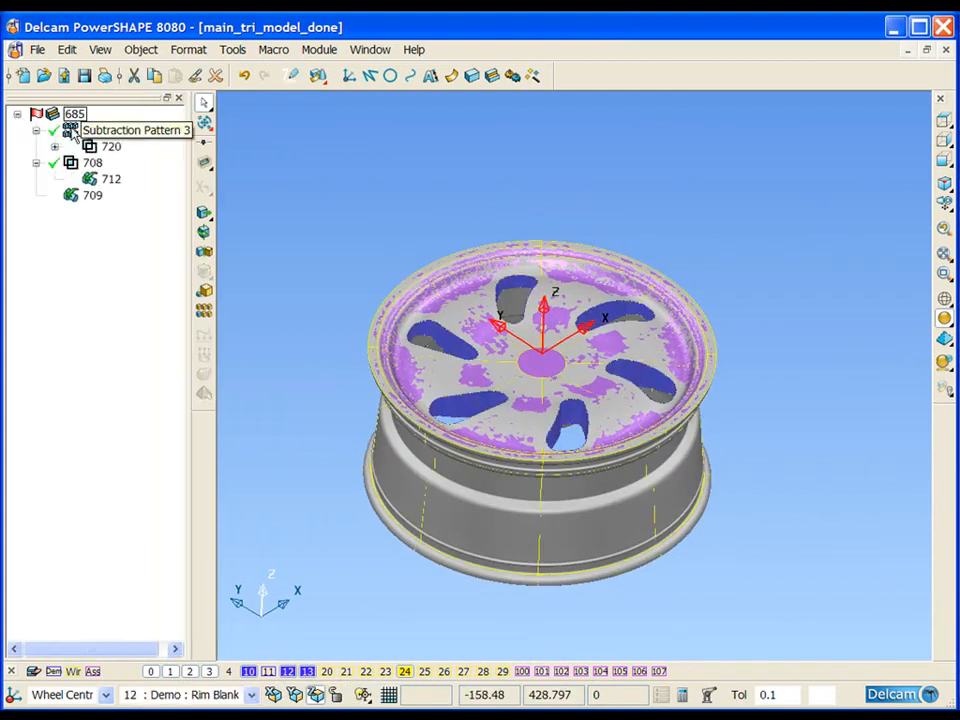
pyautogui.click(568, 329)
pyautogui.moveTo(568, 329); pyautogui.dragTo(537, 356, button='middle')
pyautogui.rightClick(114, 131)
pyautogui.click(154, 190)
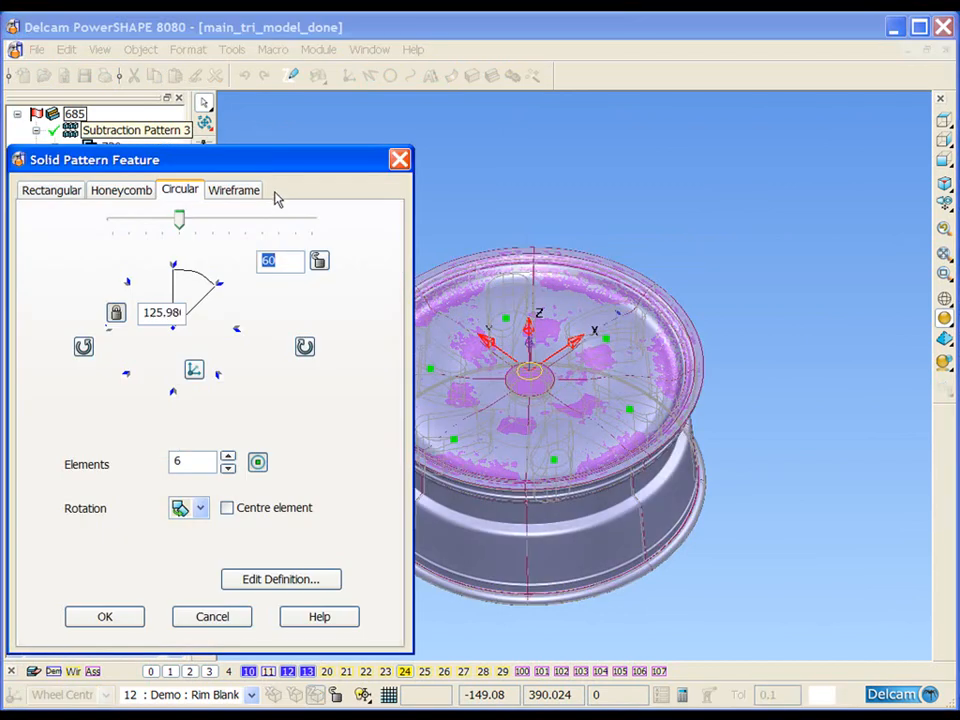
pyautogui.keyDown('shift'); pyautogui.moveTo(489, 385); pyautogui.dragTo(628, 355, button='middle'); pyautogui.keyUp('shift')
pyautogui.moveTo(246, 163); pyautogui.dragTo(245, 44)
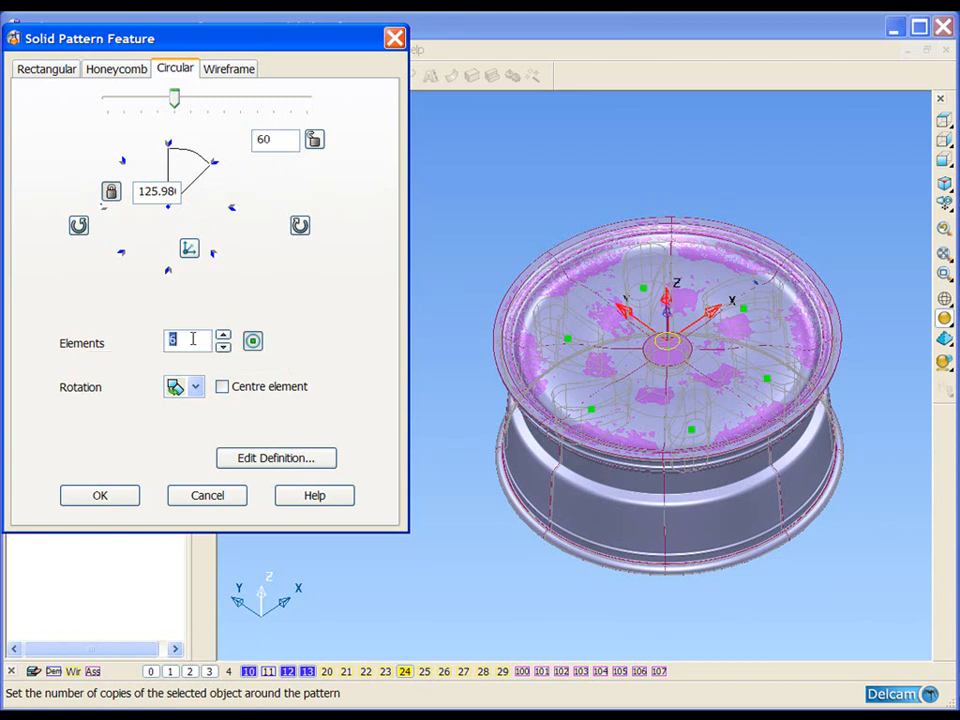
pyautogui.click(100, 496)
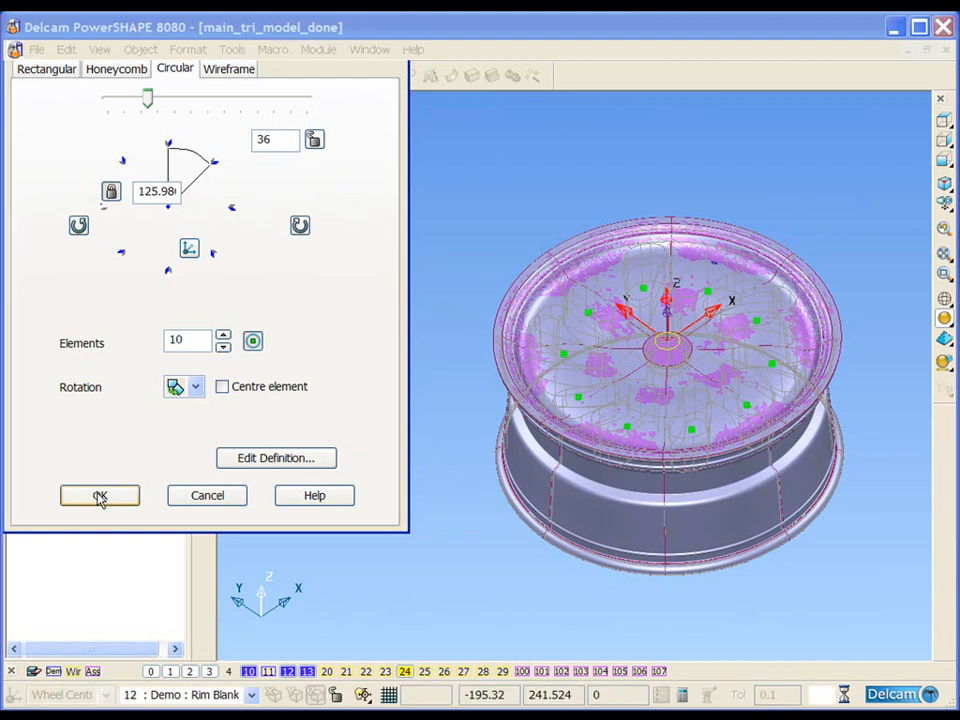
# Hide the triangles on level 10 and close the solid feature tree
pyautogui.click(249, 671)
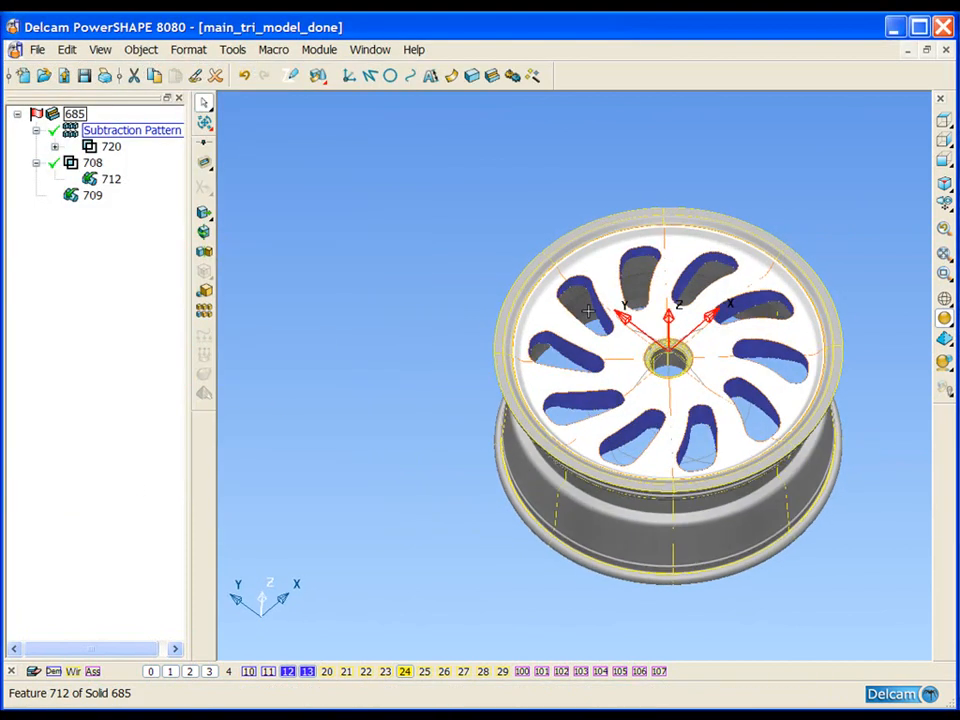
pyautogui.moveTo(441, 244); pyautogui.dragTo(304, 246, button='middle')
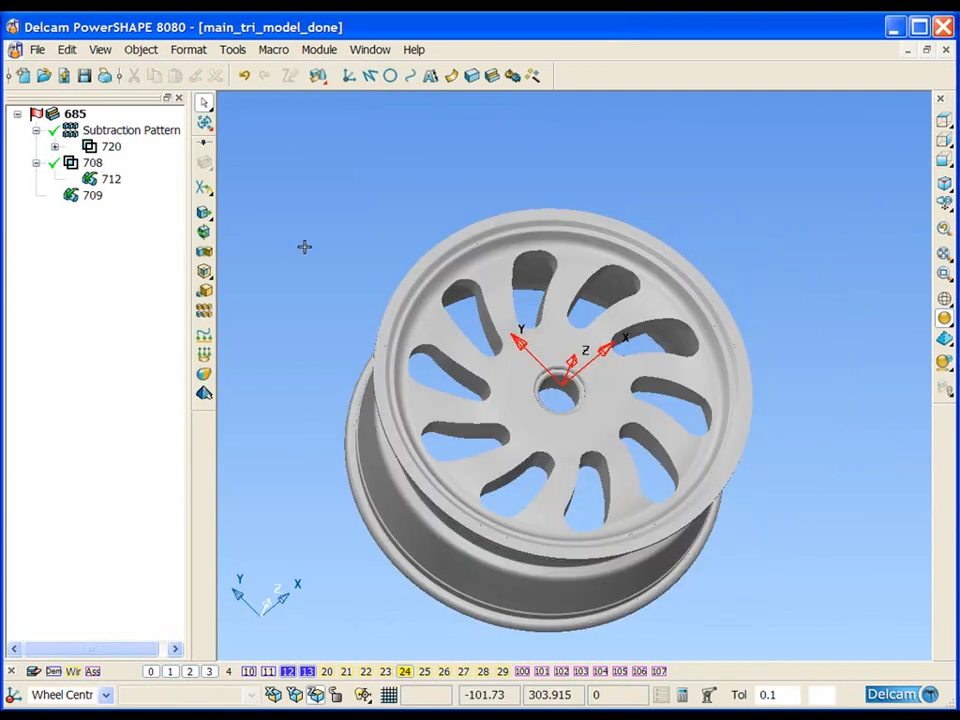
pyautogui.click(179, 97)
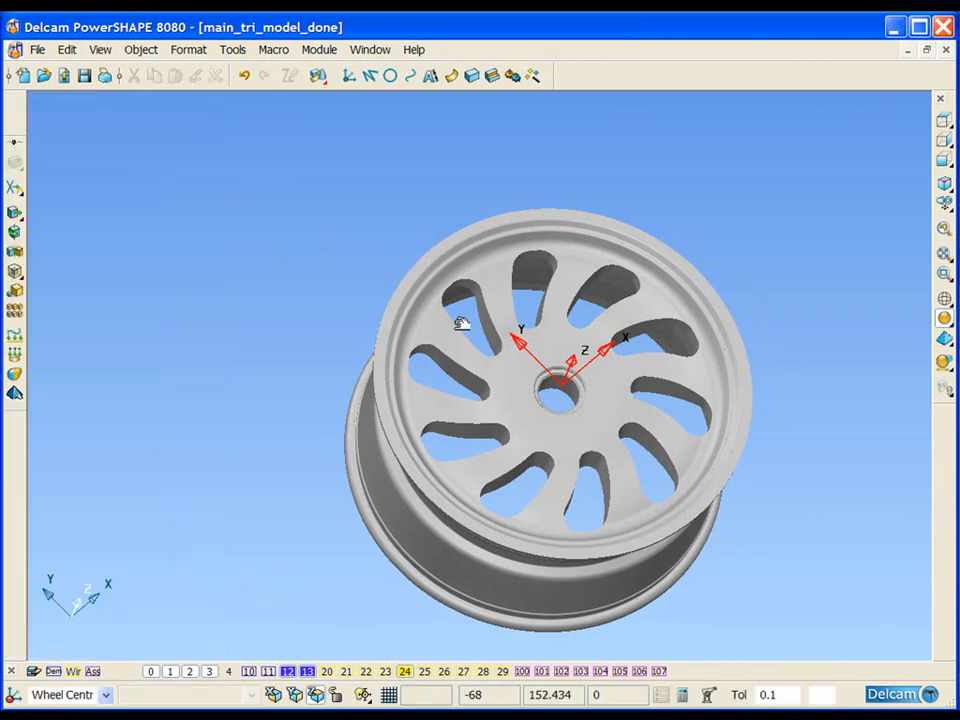
# Fillet the front edges of all ten spoke openings with a radius of 5, following continuous edges
pyautogui.keyDown('shift'); pyautogui.moveTo(568, 291); pyautogui.dragTo(465, 251, button='middle'); pyautogui.keyUp('shift')
pyautogui.click(490, 77)
pyautogui.click(14, 265)
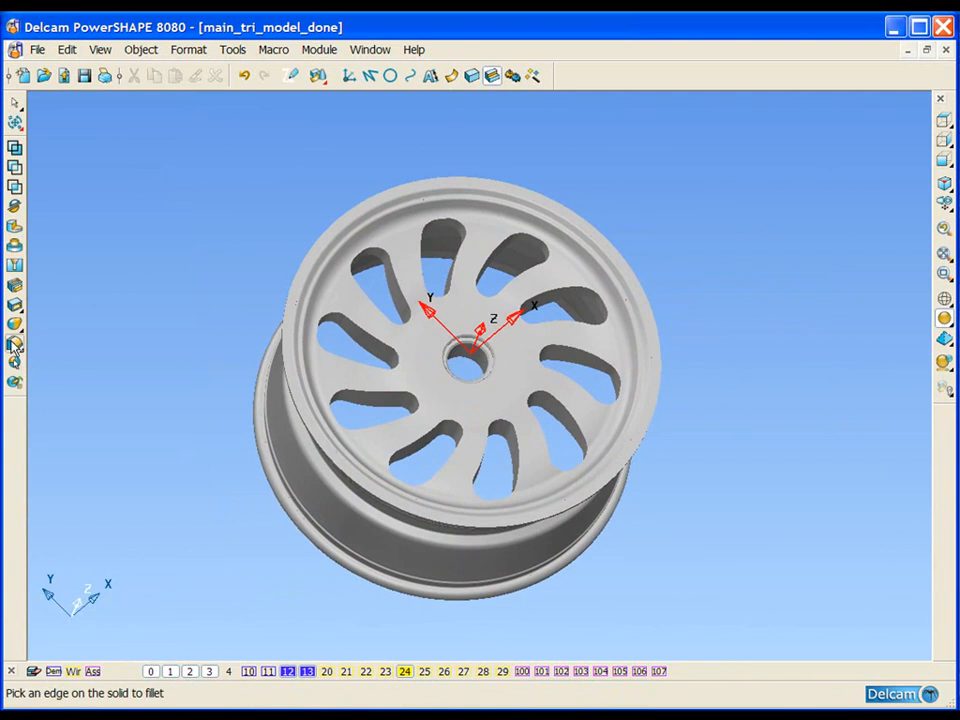
pyautogui.click(517, 455)
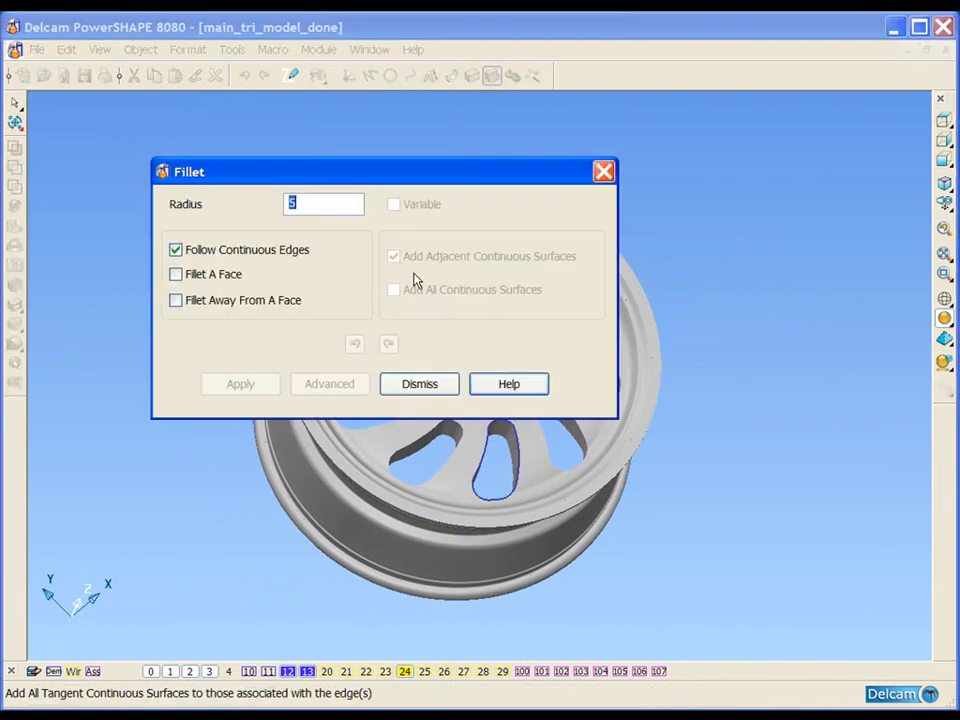
pyautogui.moveTo(393, 175); pyautogui.dragTo(240, 27)
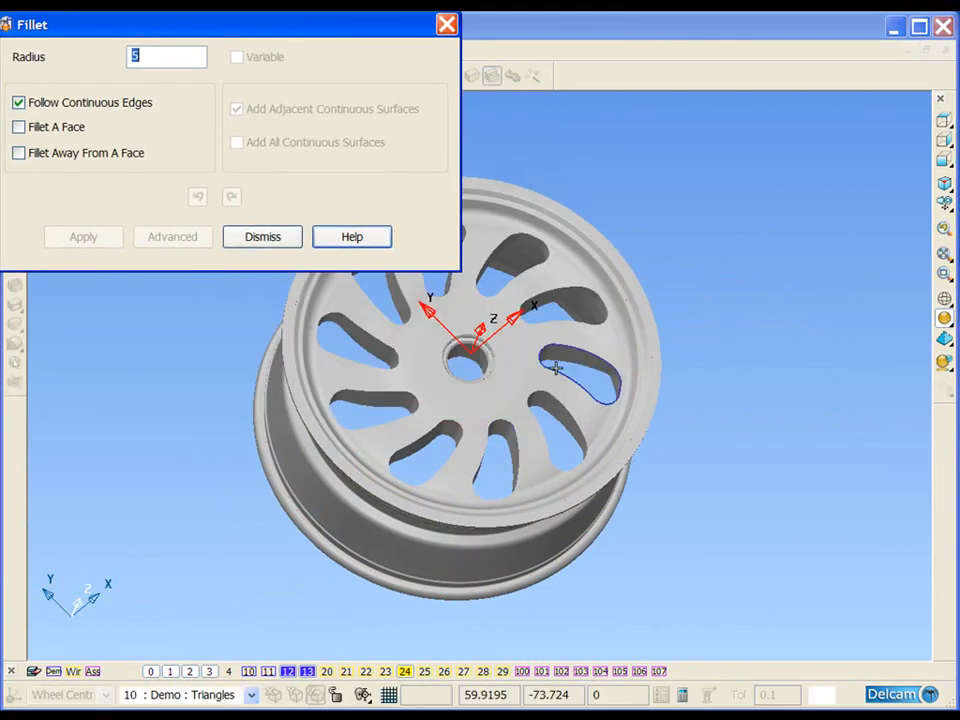
pyautogui.keyDown('shift'); pyautogui.moveTo(635, 431); pyautogui.dragTo(711, 459, button='middle'); pyautogui.keyUp('shift')
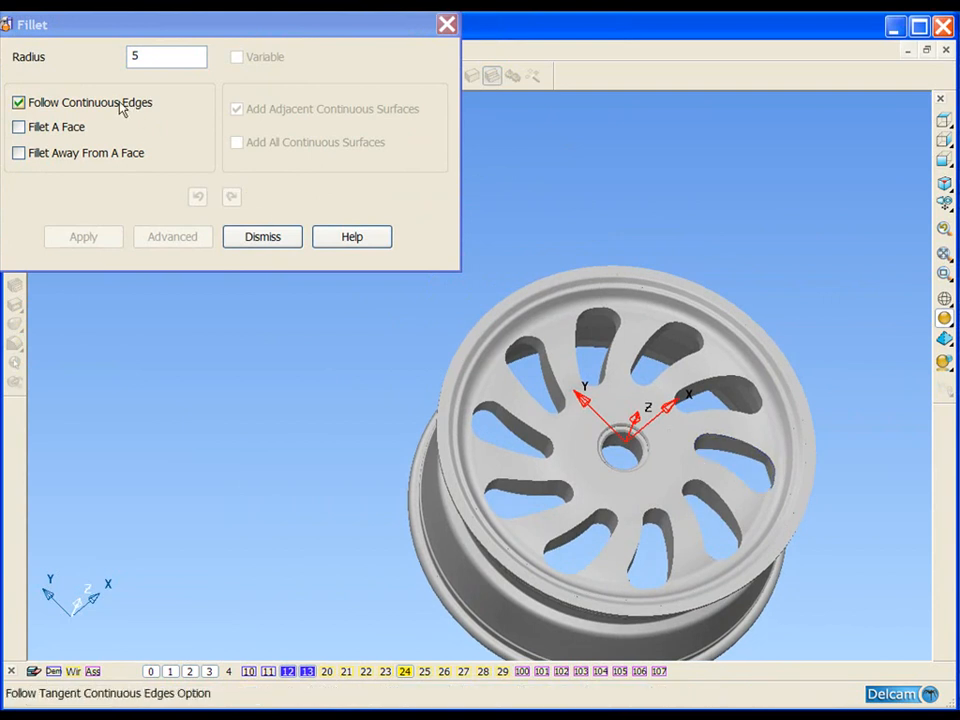
pyautogui.click(512, 407)
pyautogui.click(553, 369)
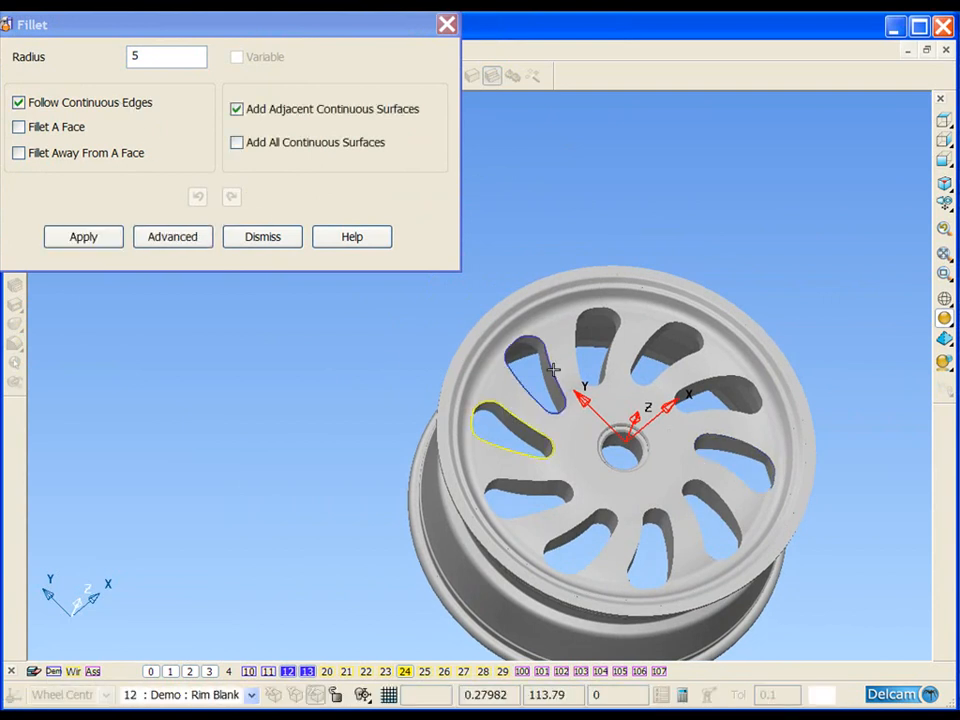
pyautogui.click(621, 328)
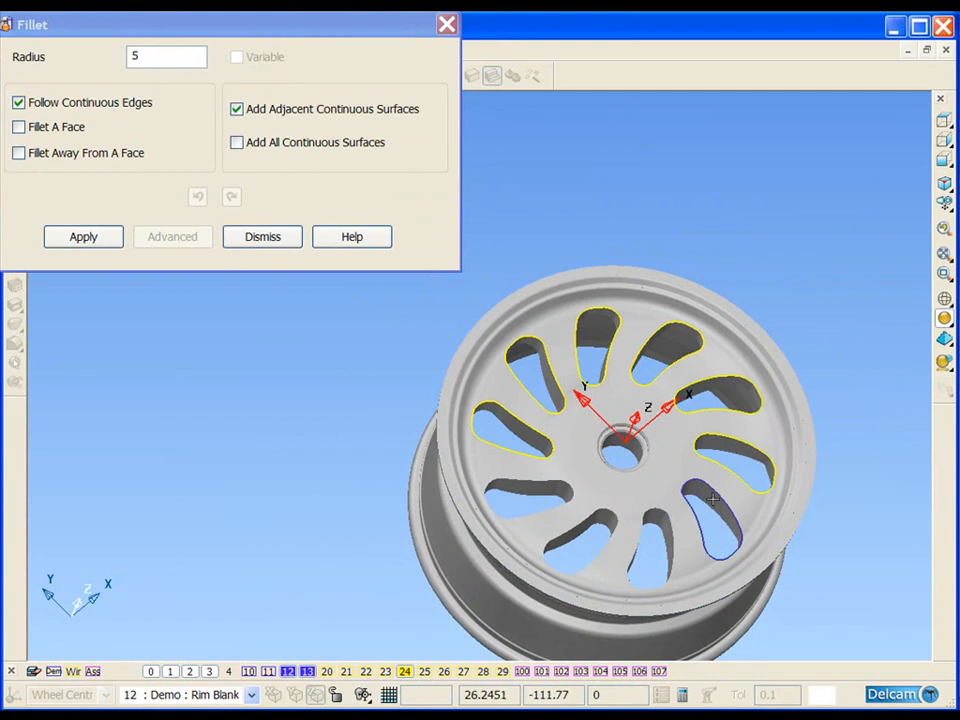
pyautogui.click(713, 498)
pyautogui.click(652, 535)
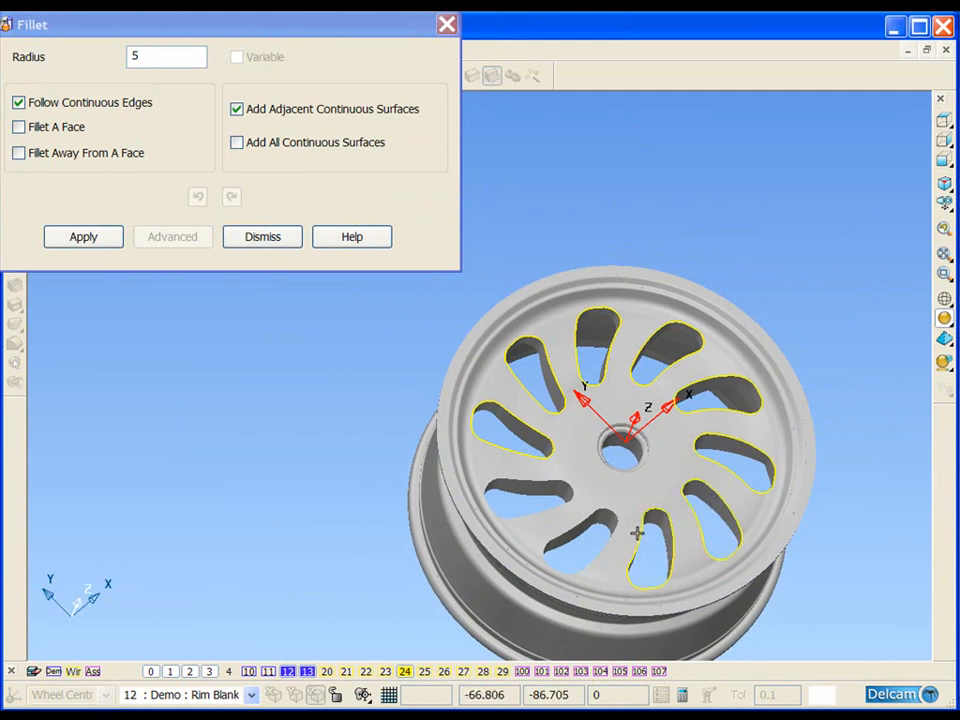
pyautogui.click(604, 541)
pyautogui.click(463, 400)
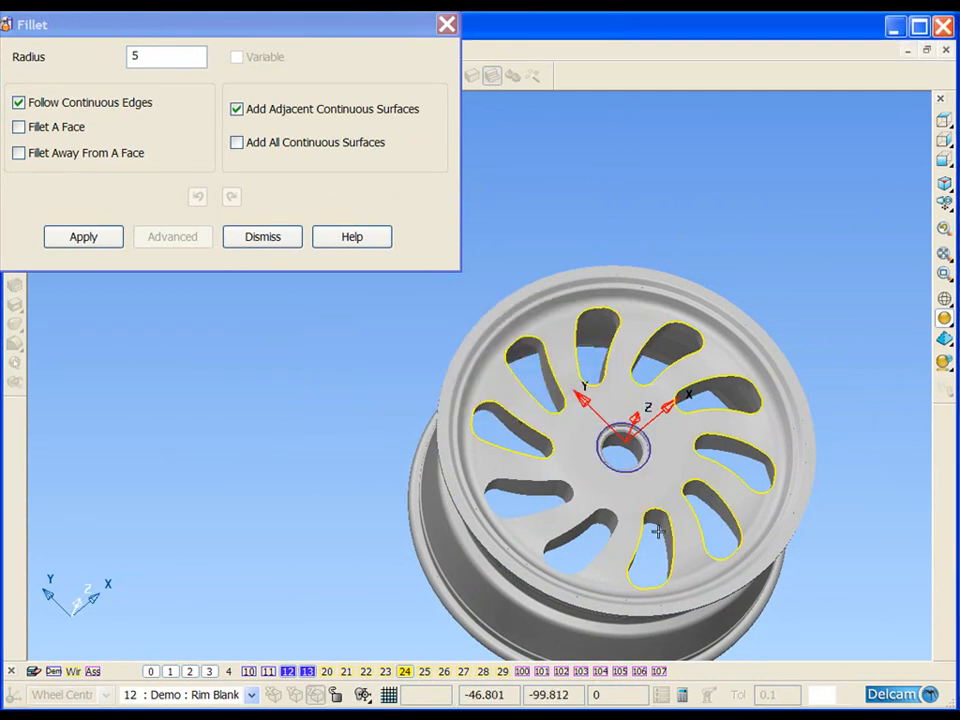
pyautogui.click(610, 541)
pyautogui.click(550, 504)
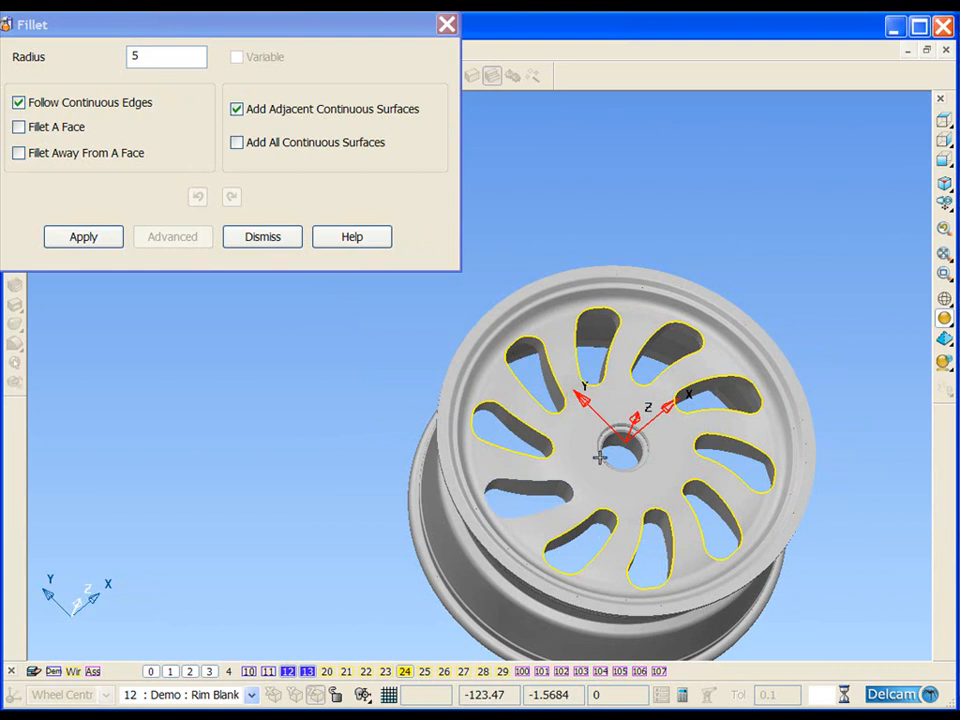
pyautogui.click(84, 237)
pyautogui.click(262, 237)
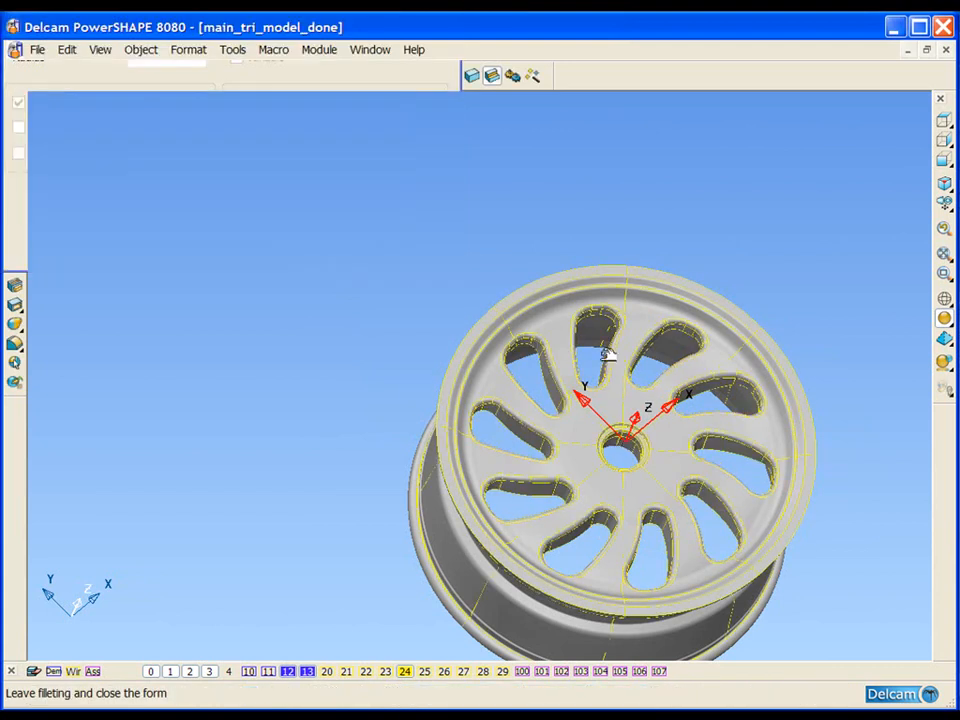
# Inspect the filleted openings, and swap the rim solid on level 12 for the Hub + Drive Shaft assembly on level 100 to examine its studs
pyautogui.keyDown('ctrl'); pyautogui.keyDown('shift'); pyautogui.moveTo(534, 281); pyautogui.dragTo(643, 413, button='middle'); pyautogui.keyUp('shift'); pyautogui.keyUp('ctrl')
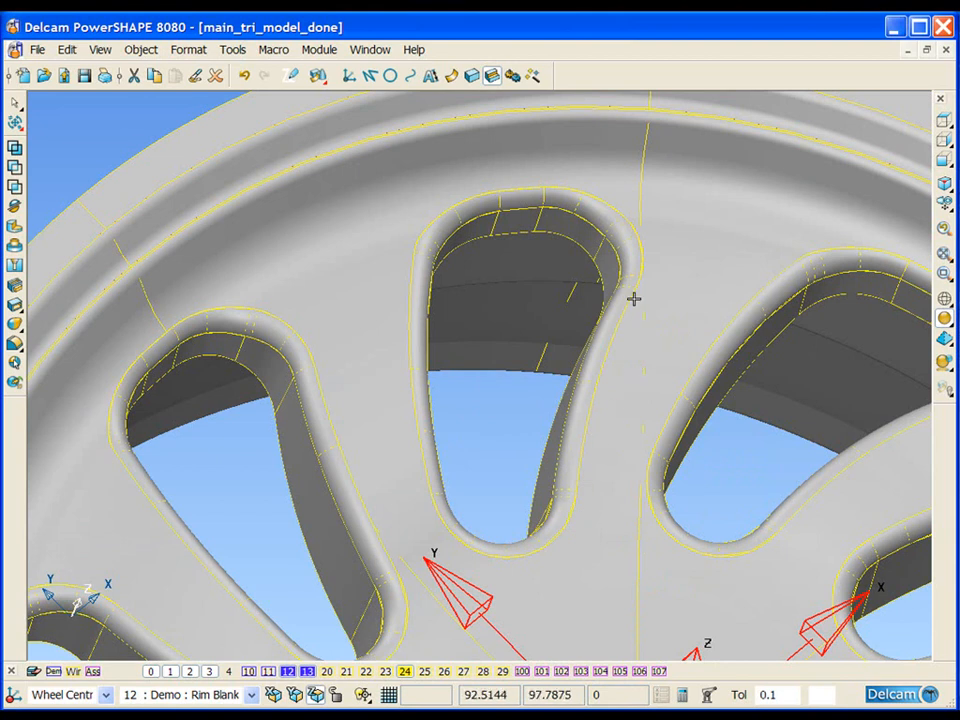
pyautogui.scroll(-5, 633, 300)
pyautogui.scroll(-5, 649, 459)
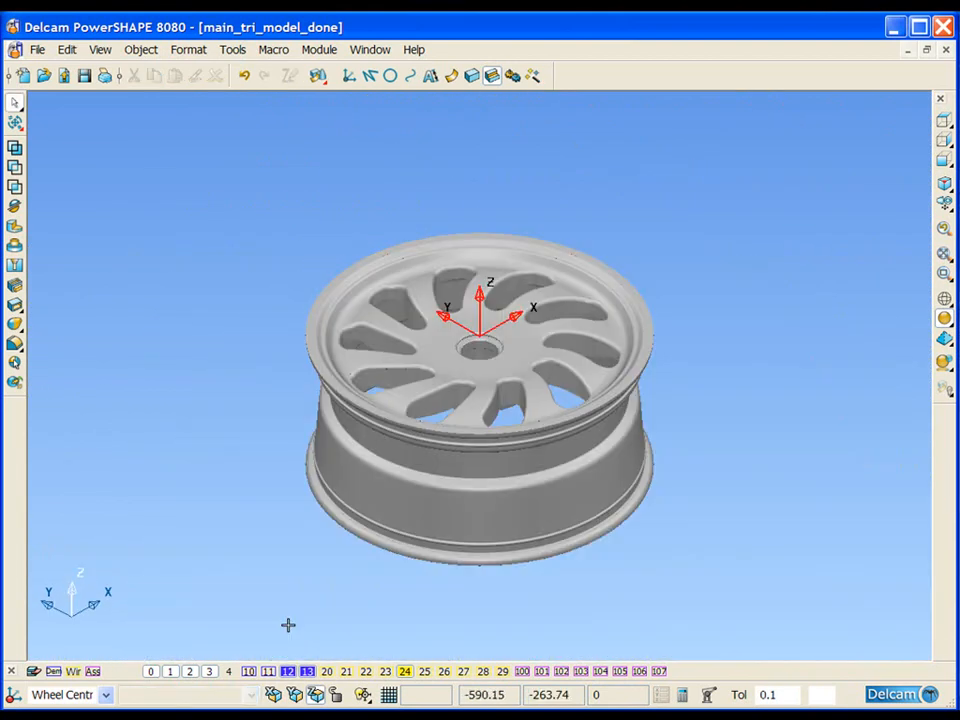
pyautogui.click(288, 671)
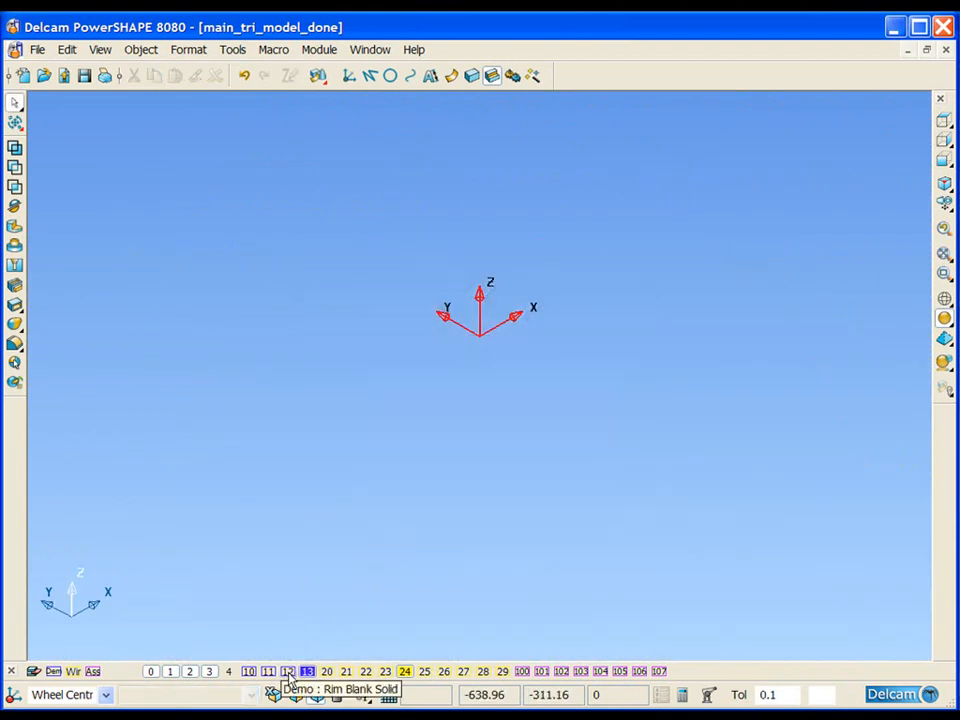
pyautogui.click(522, 673)
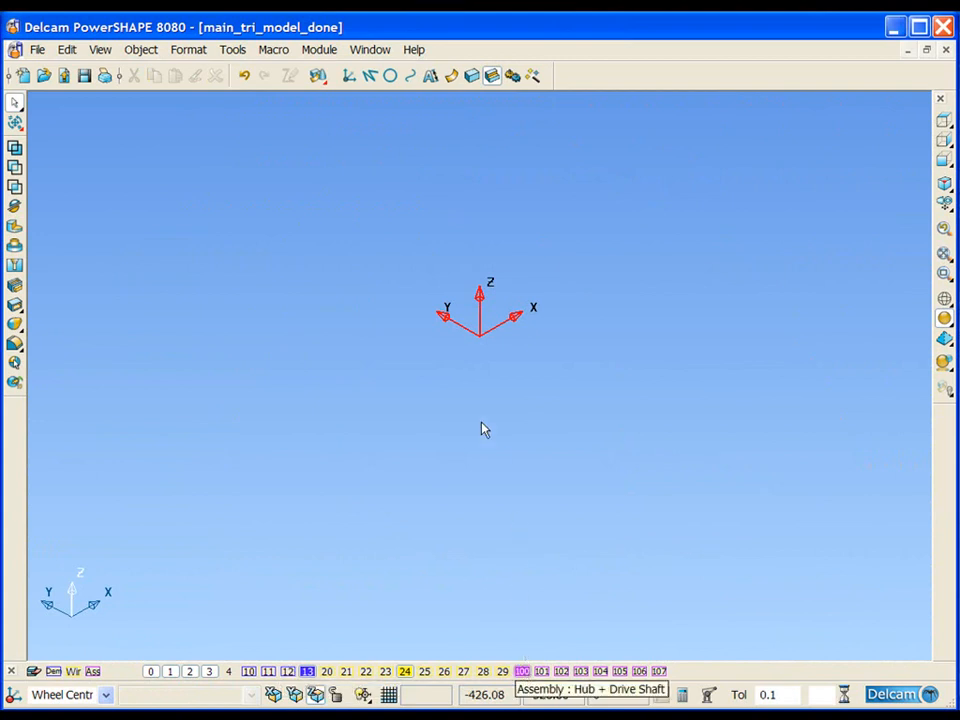
pyautogui.moveTo(389, 281); pyautogui.dragTo(357, 414, button='middle')
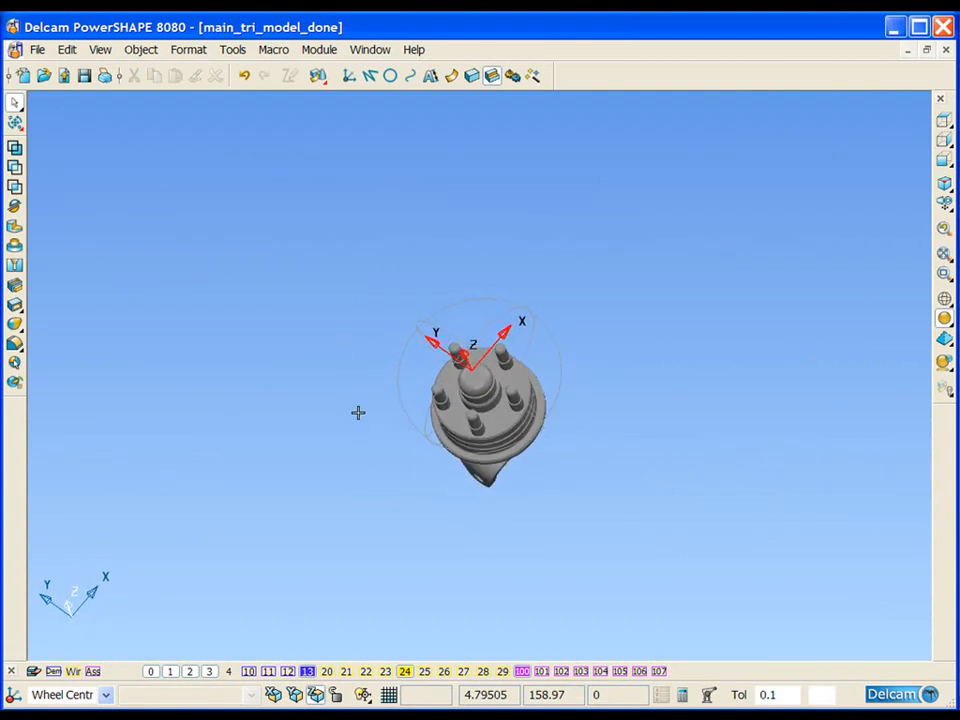
pyautogui.click(288, 671)
pyautogui.click(289, 672)
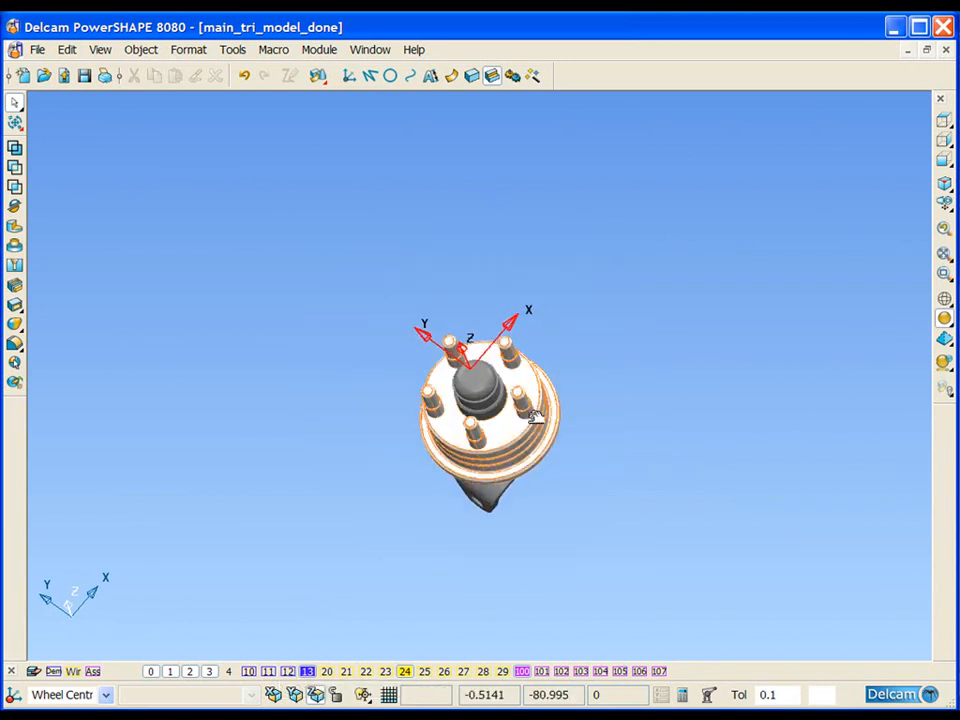
pyautogui.scroll(2, 575, 425)
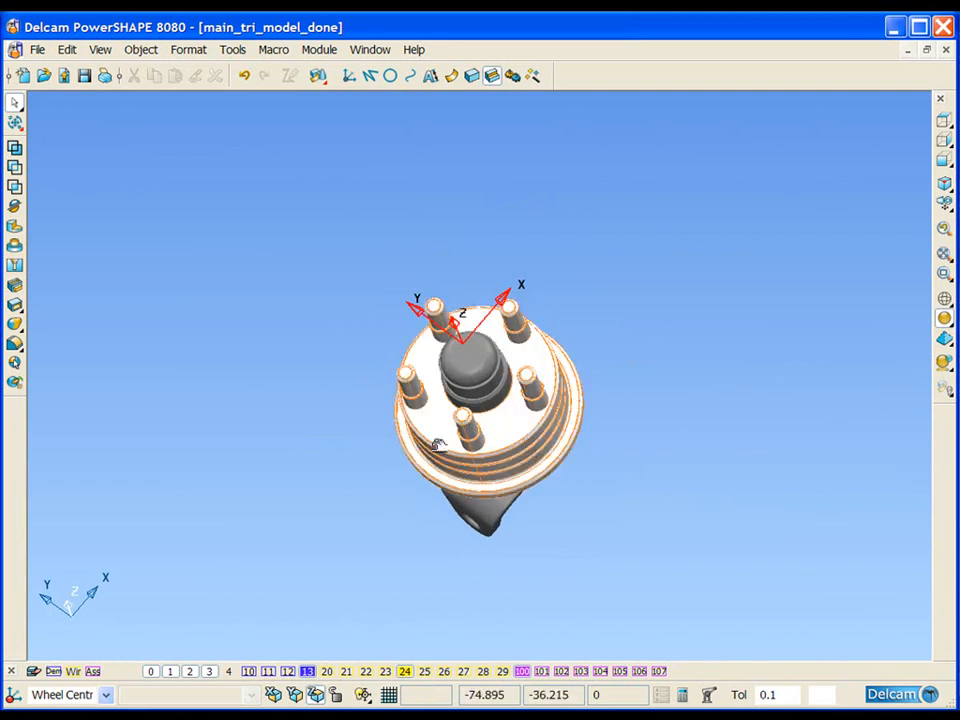
# Activate the bolt hole centre workplane, and hide the hub assembly on level 100 in favour of the rim solid on level 12
pyautogui.click(65, 694)
pyautogui.click(75, 714)
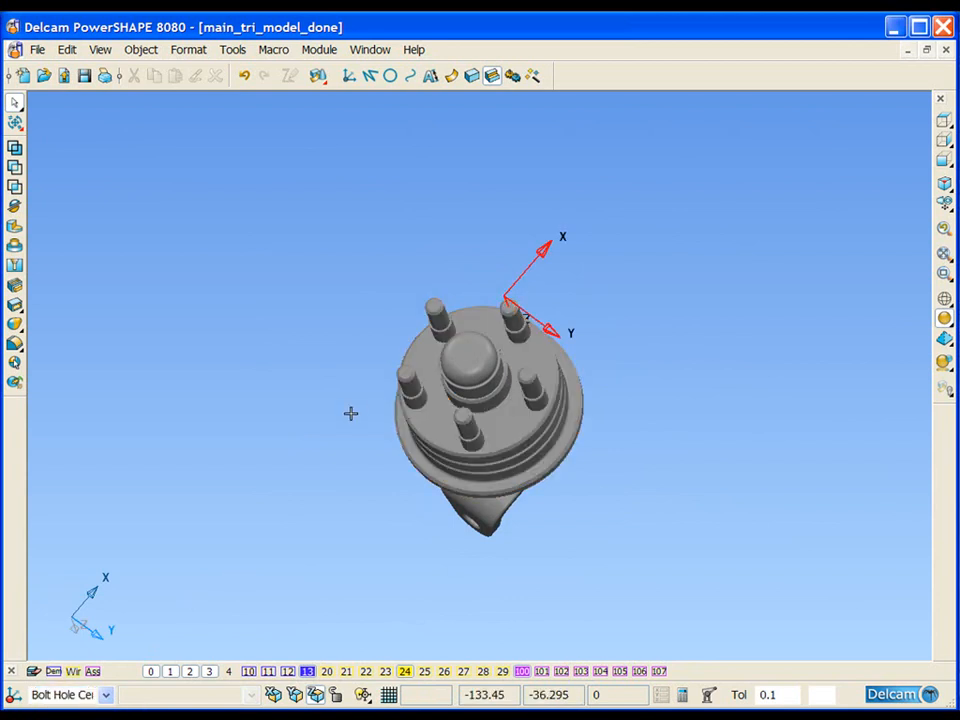
pyautogui.click(521, 671)
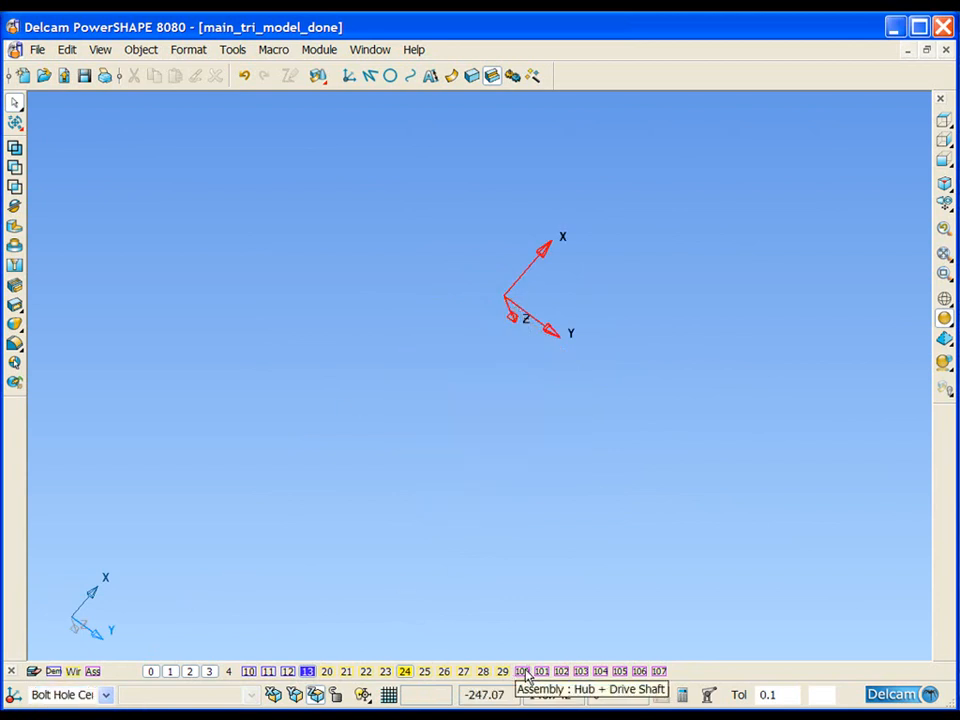
pyautogui.click(288, 671)
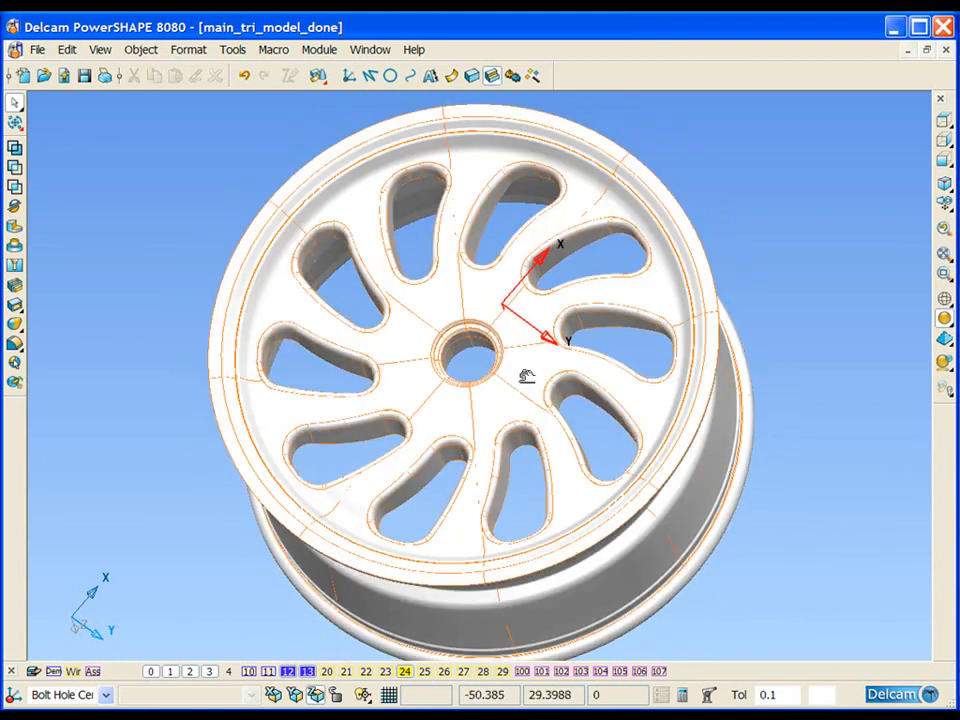
# Place a solid hole at the bolt hole centre workplane's origin, and show the rim from the front in wireframe
pyautogui.moveTo(499, 348)
pyautogui.mouseDown(button='middle')
pyautogui.moveTo(528, 317)
pyautogui.moveTo(544, 326)
pyautogui.mouseUp(button='middle')
pyautogui.scroll(-4, 542, 330)
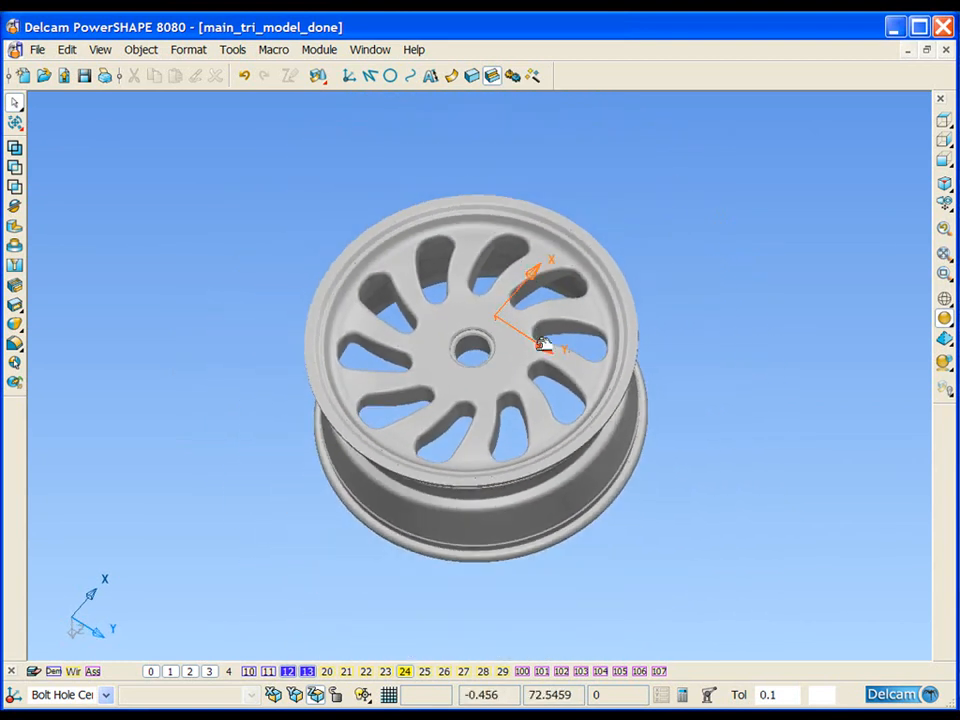
pyautogui.click(15, 266)
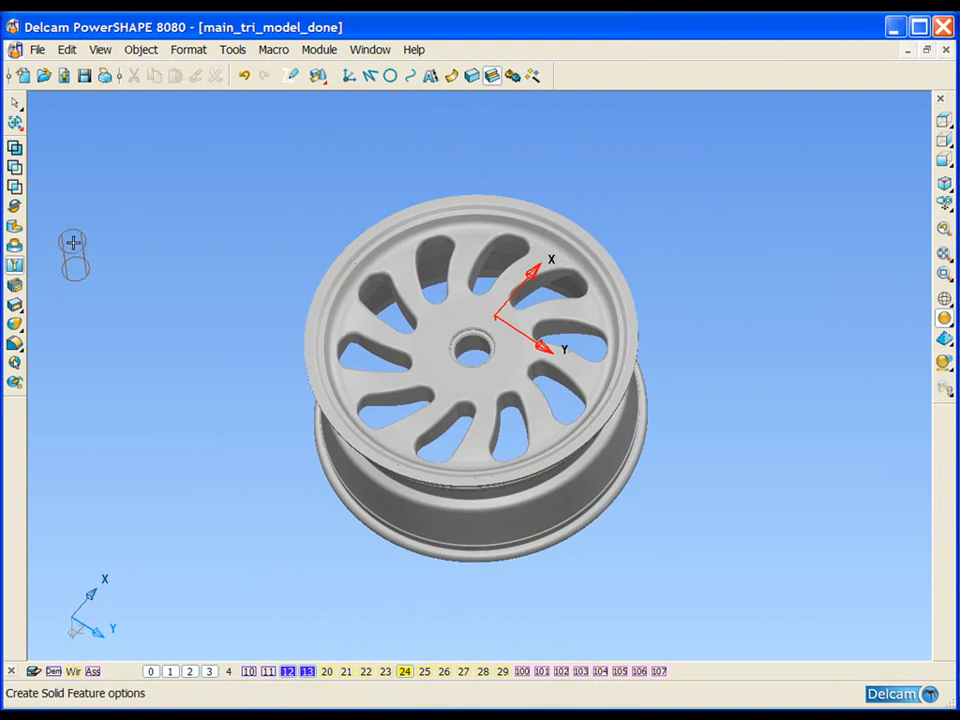
pyautogui.click(493, 318)
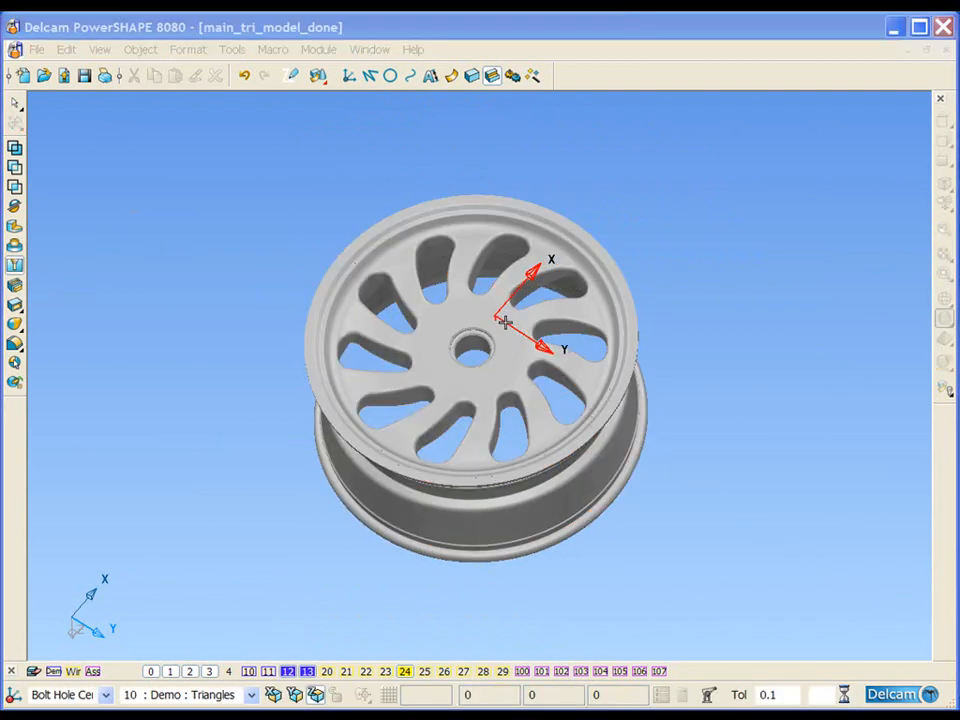
pyautogui.moveTo(515, 50); pyautogui.dragTo(214, 34)
pyautogui.click(940, 160)
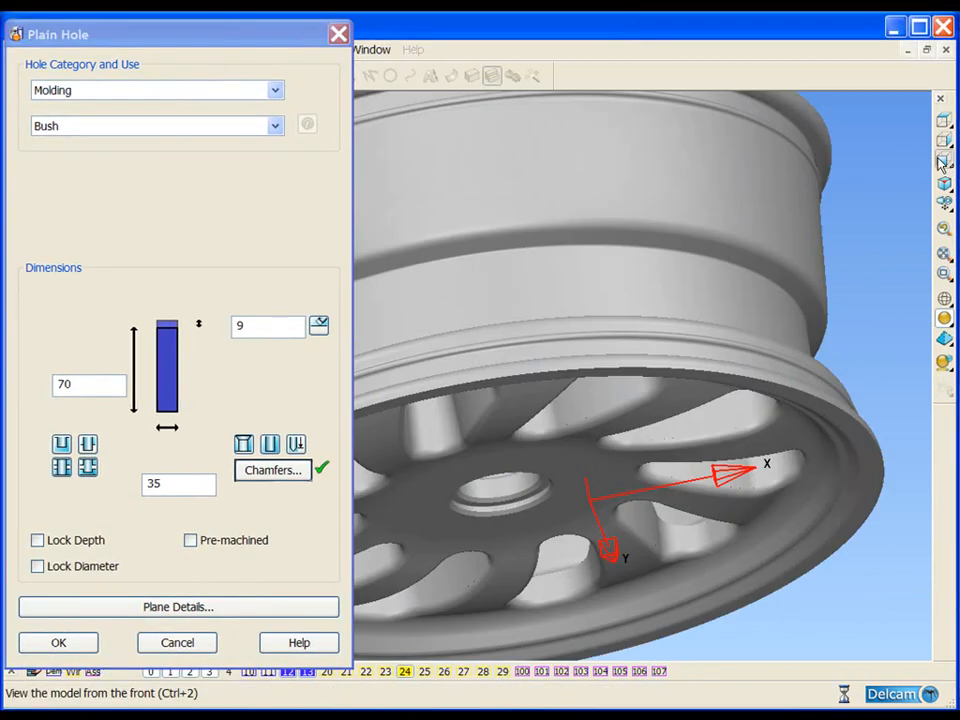
pyautogui.scroll(-5, 700, 366)
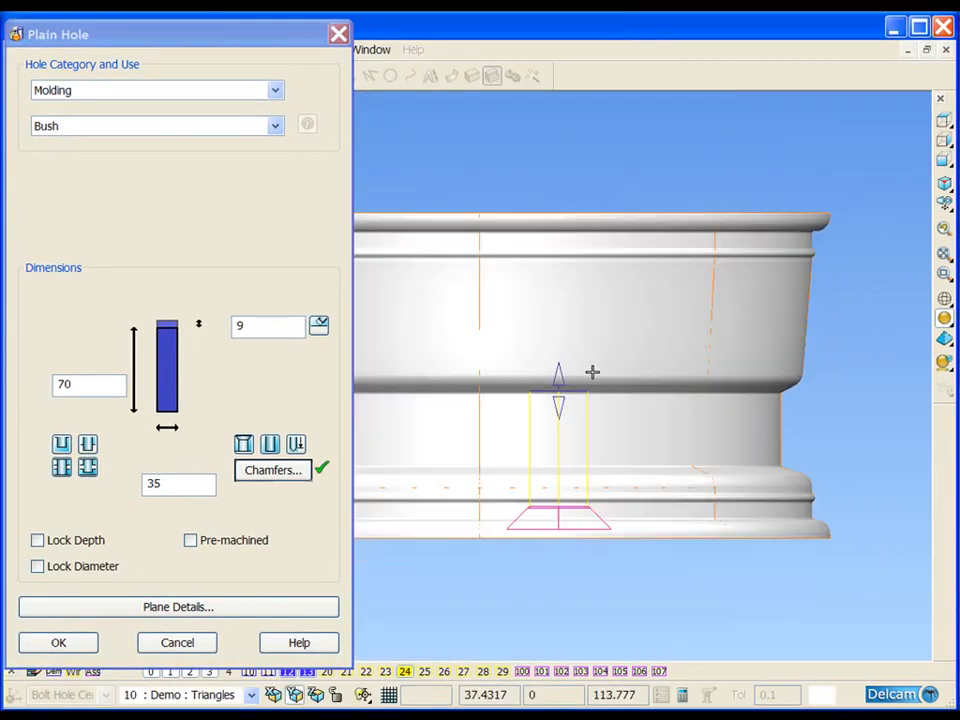
pyautogui.keyDown('shift'); pyautogui.moveTo(701, 375); pyautogui.dragTo(749, 378, button='middle'); pyautogui.keyUp('shift')
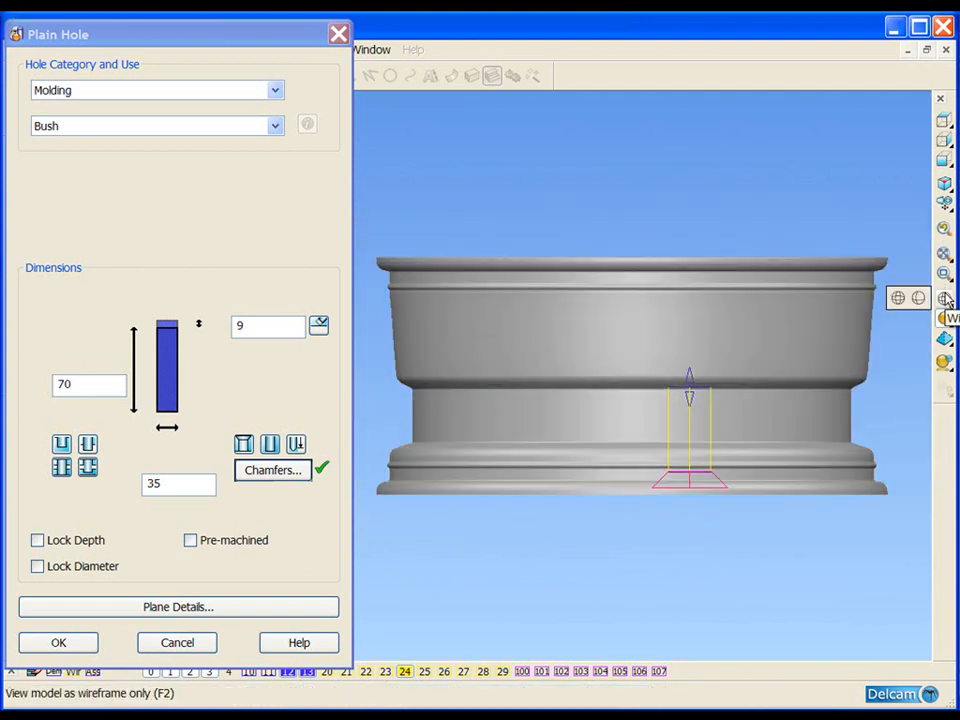
pyautogui.click(917, 300)
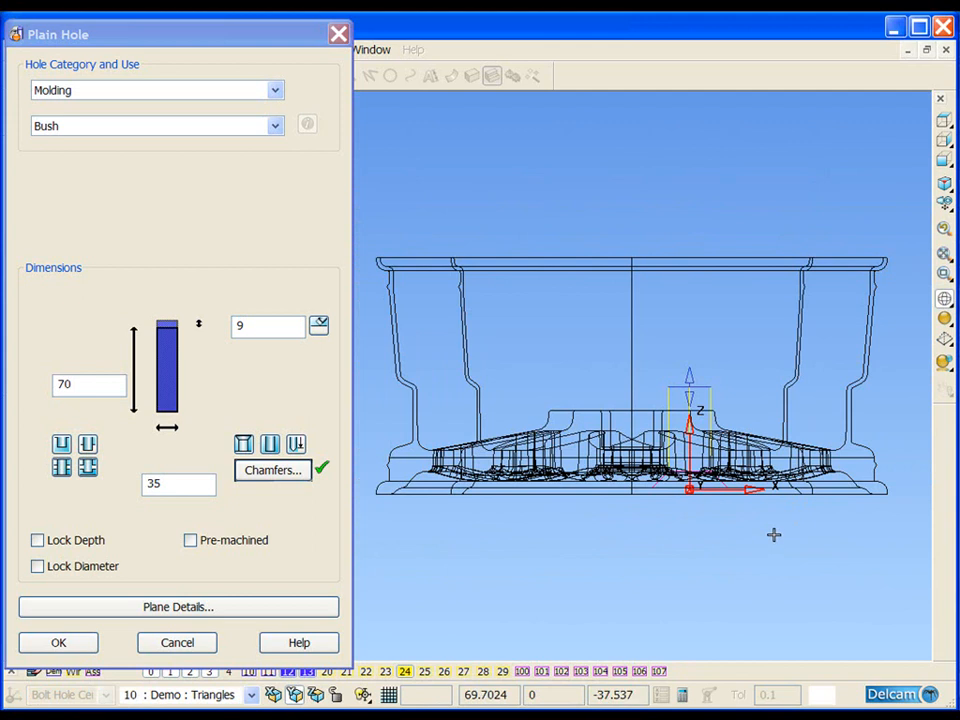
pyautogui.scroll(1, 773, 534)
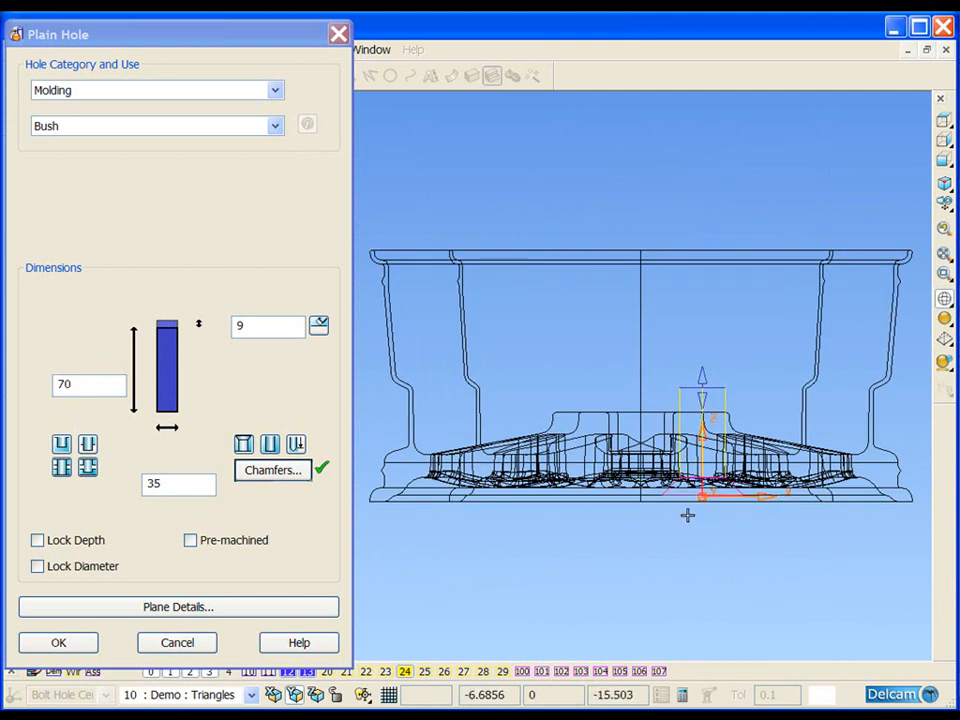
# Define the hole as Untoleranced Counterbored, with a counterbore diameter of 25 and depth of 50, and a main diameter of 17
pyautogui.click(275, 91)
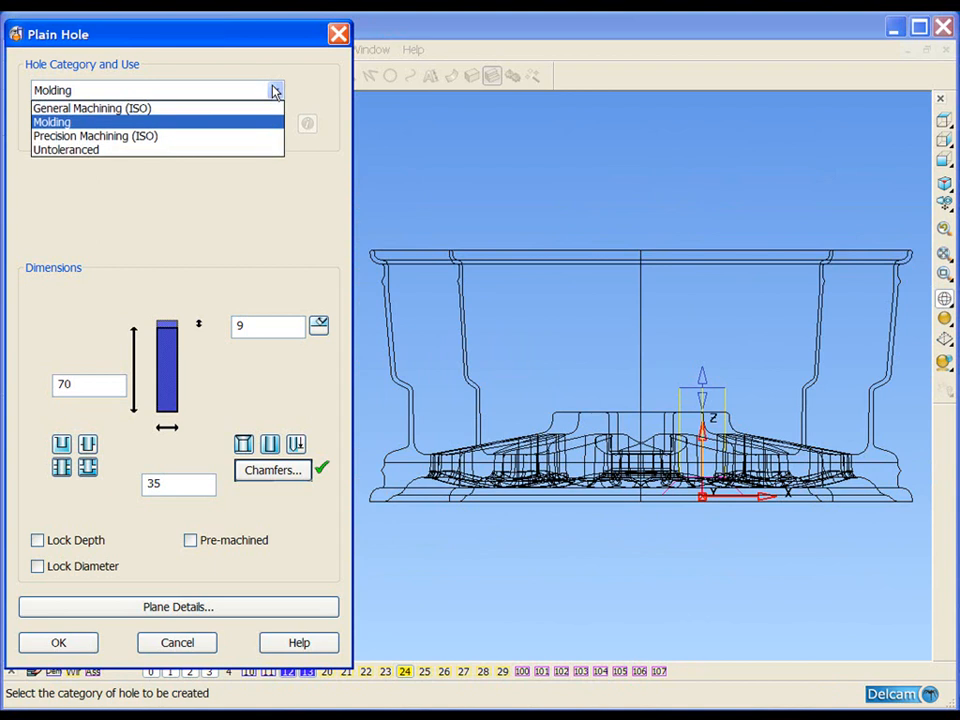
pyautogui.click(225, 150)
pyautogui.click(270, 128)
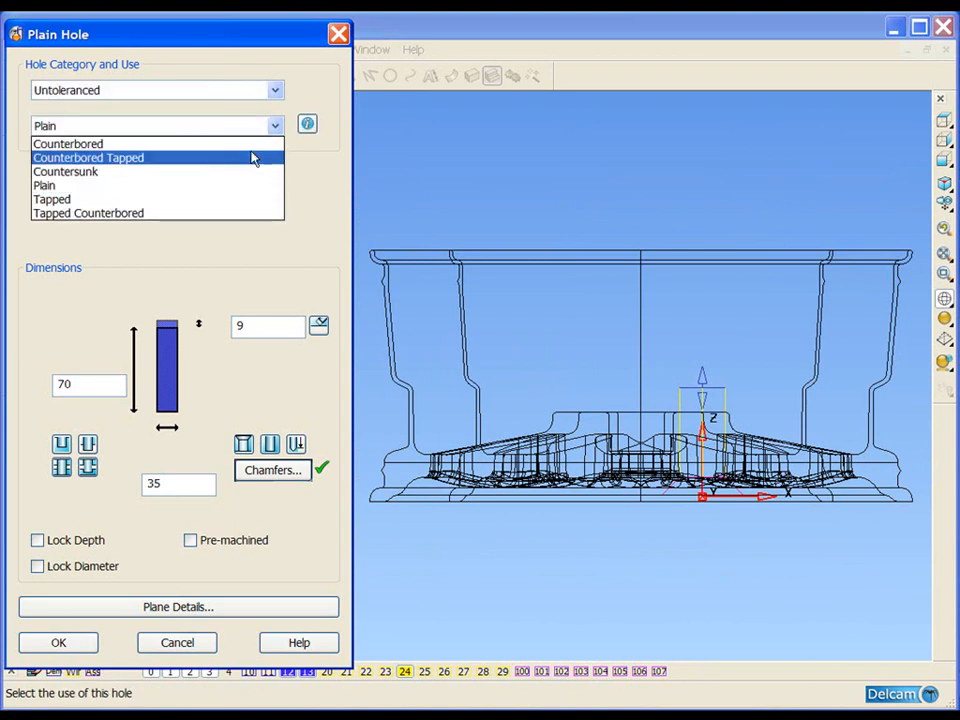
pyautogui.click(257, 143)
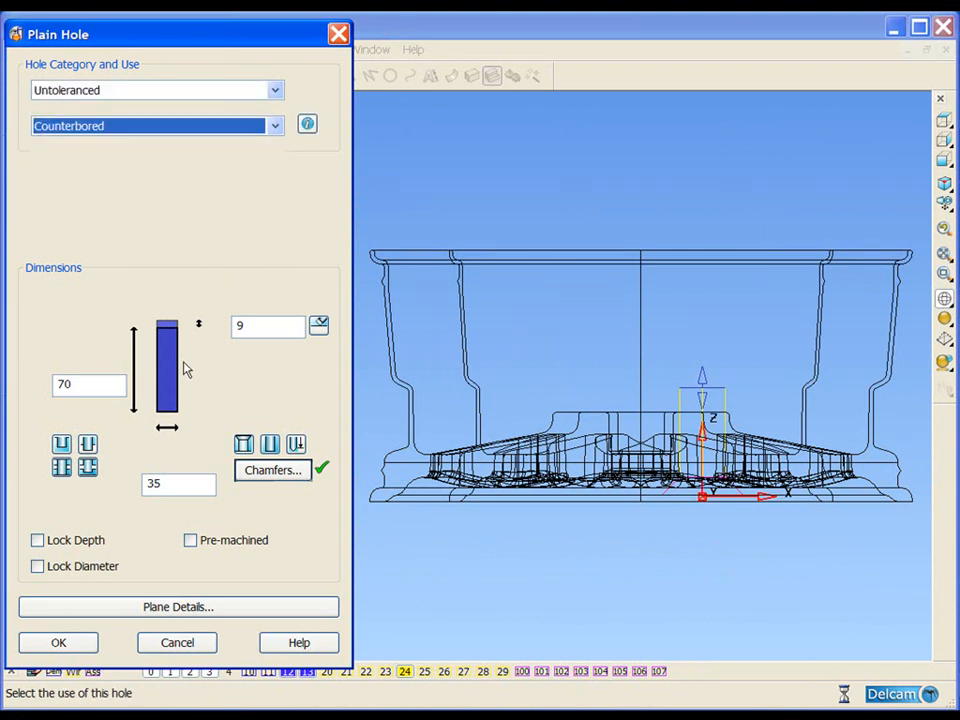
pyautogui.doubleClick(184, 289)
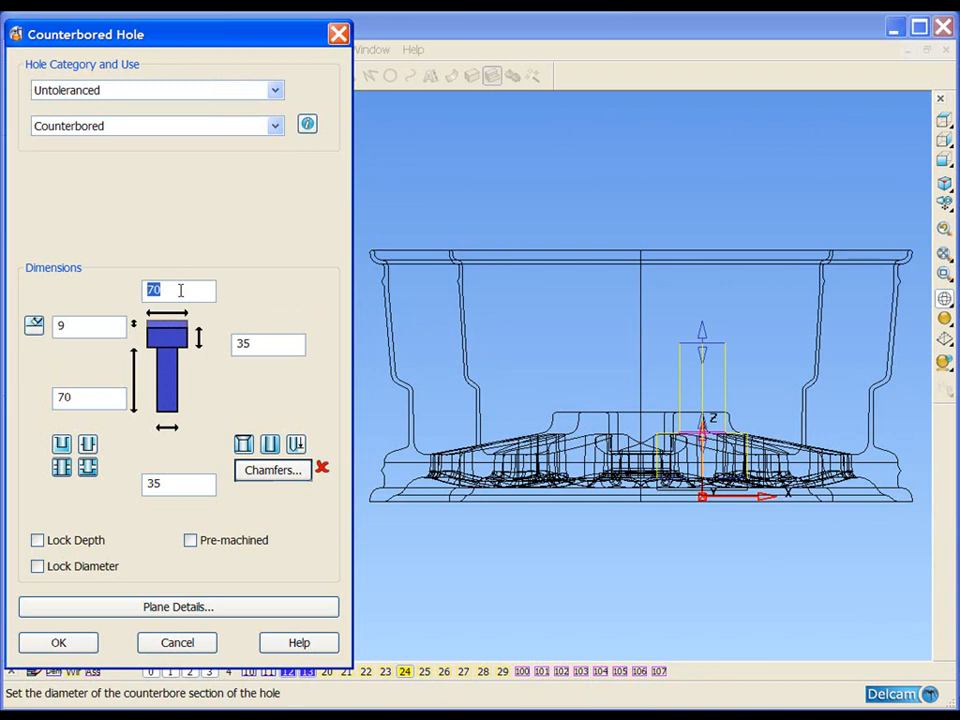
pyautogui.doubleClick(285, 342)
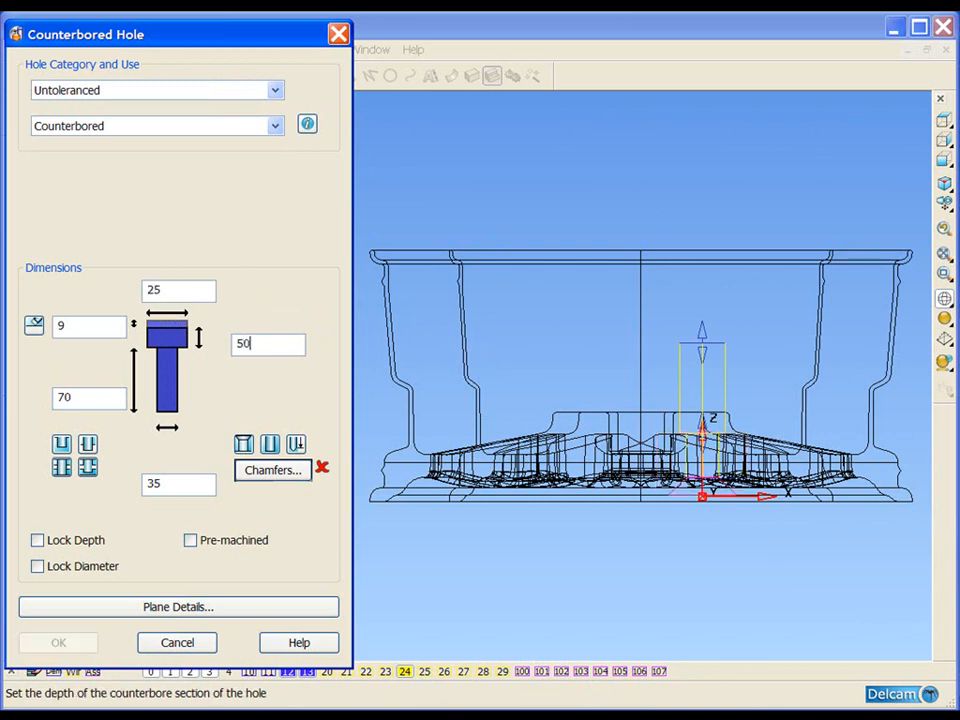
pyautogui.doubleClick(194, 485)
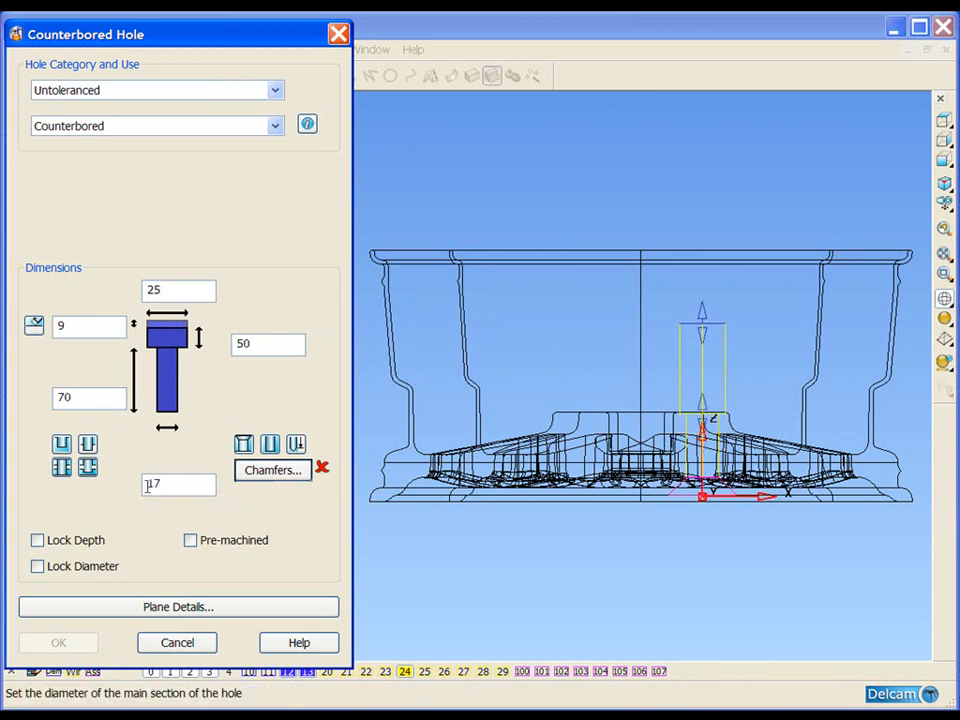
# Use individual chamfer sizes and angles, remove the counterbore mouth chamfer, set the internal chamfer to 3 at 30 degrees, and create the hole
pyautogui.click(270, 470)
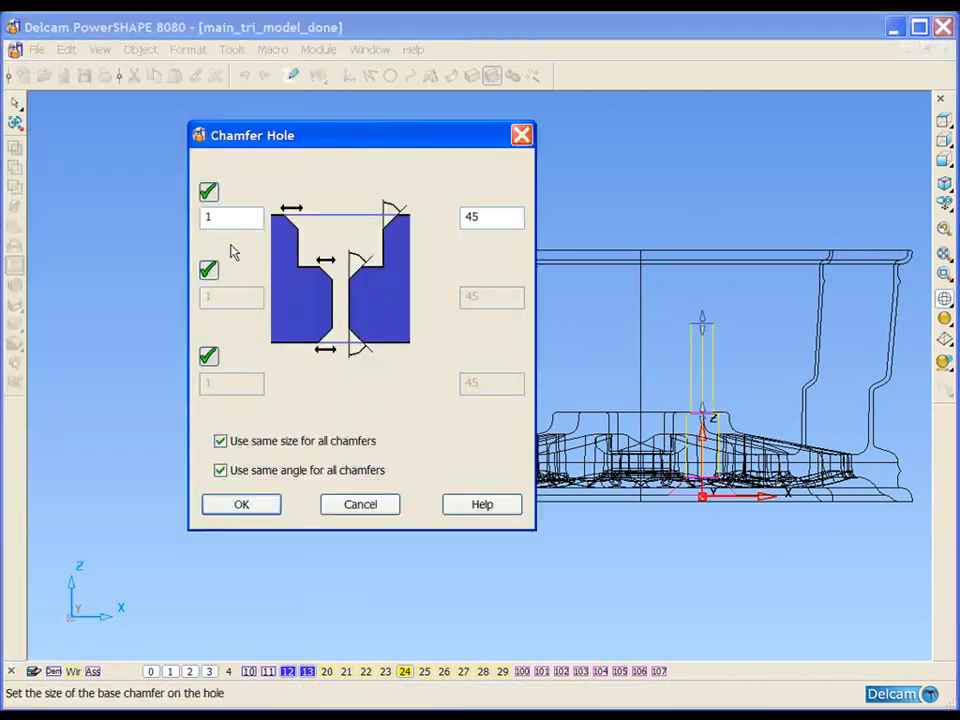
pyautogui.click(223, 444)
pyautogui.click(221, 472)
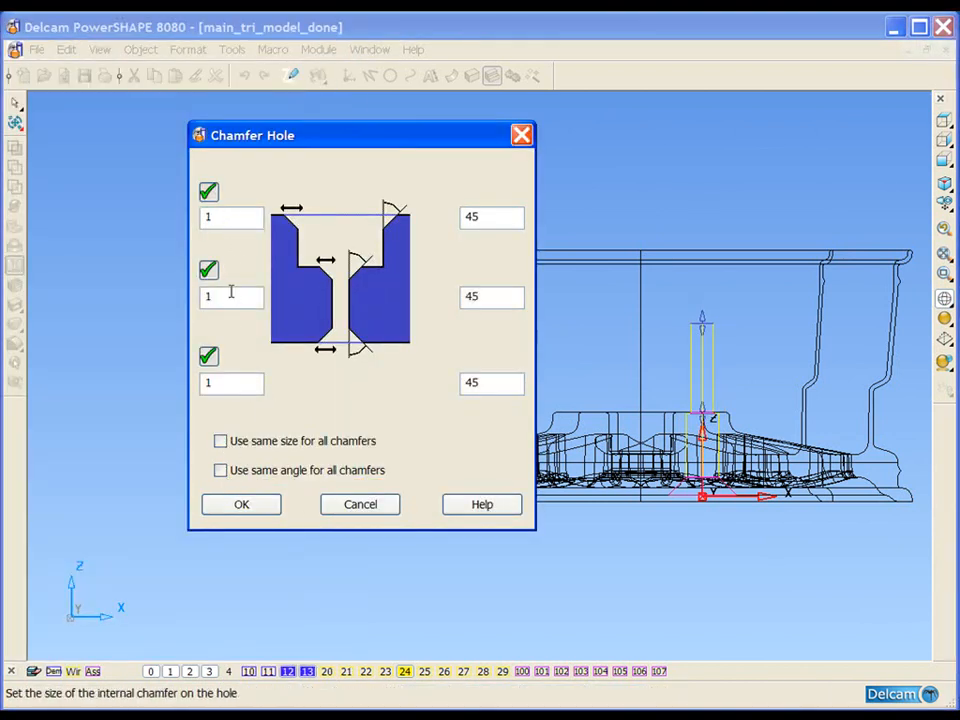
pyautogui.click(209, 192)
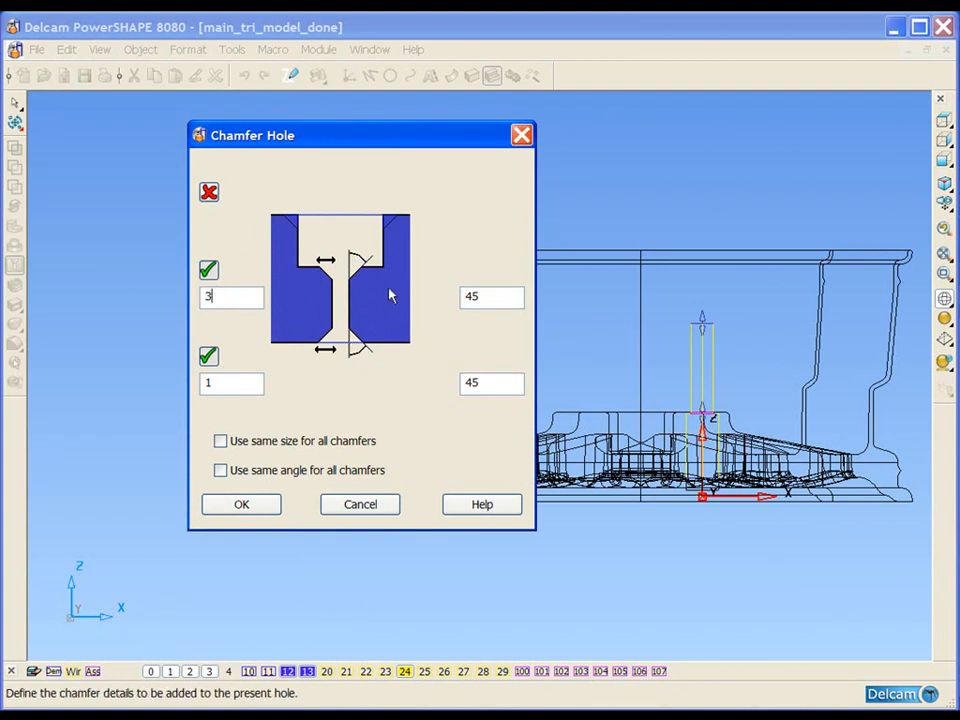
pyautogui.doubleClick(506, 290)
pyautogui.write('30')
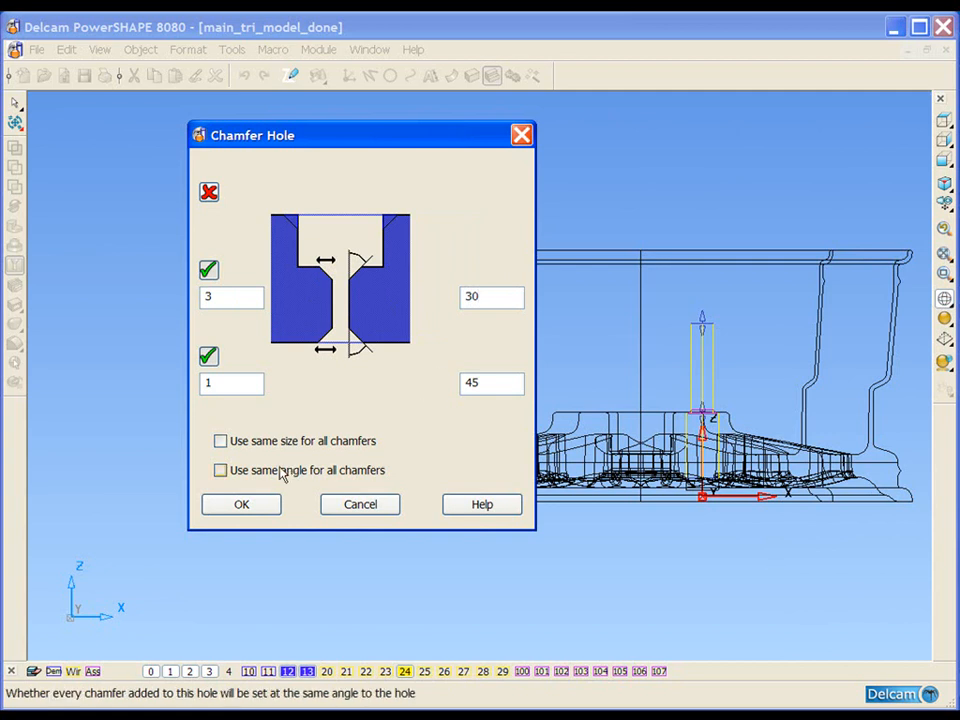
pyautogui.click(266, 507)
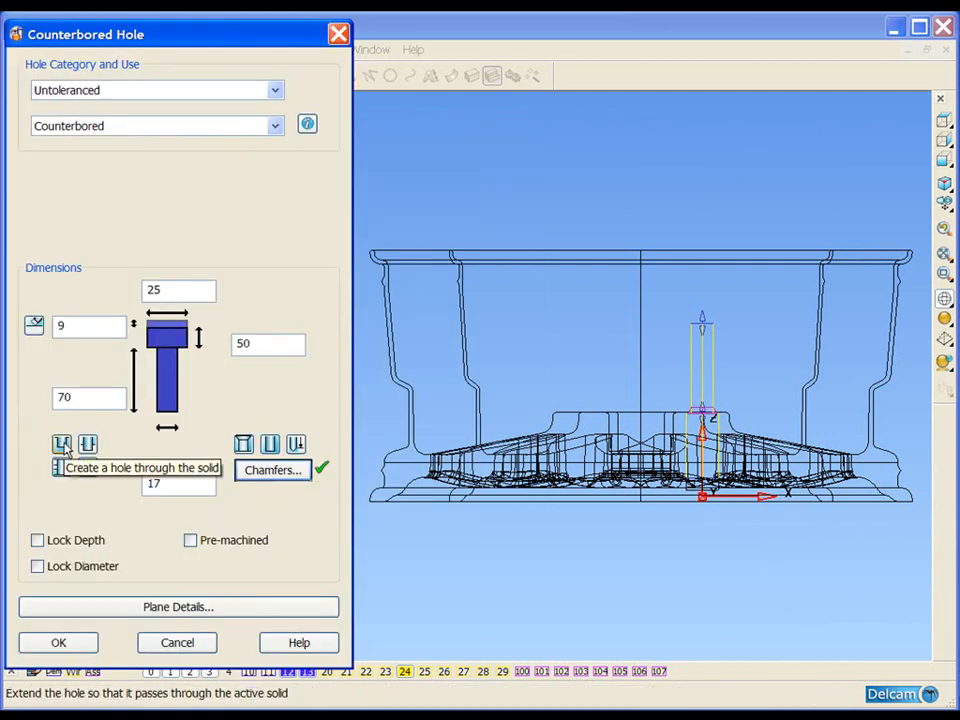
pyautogui.press('Return')
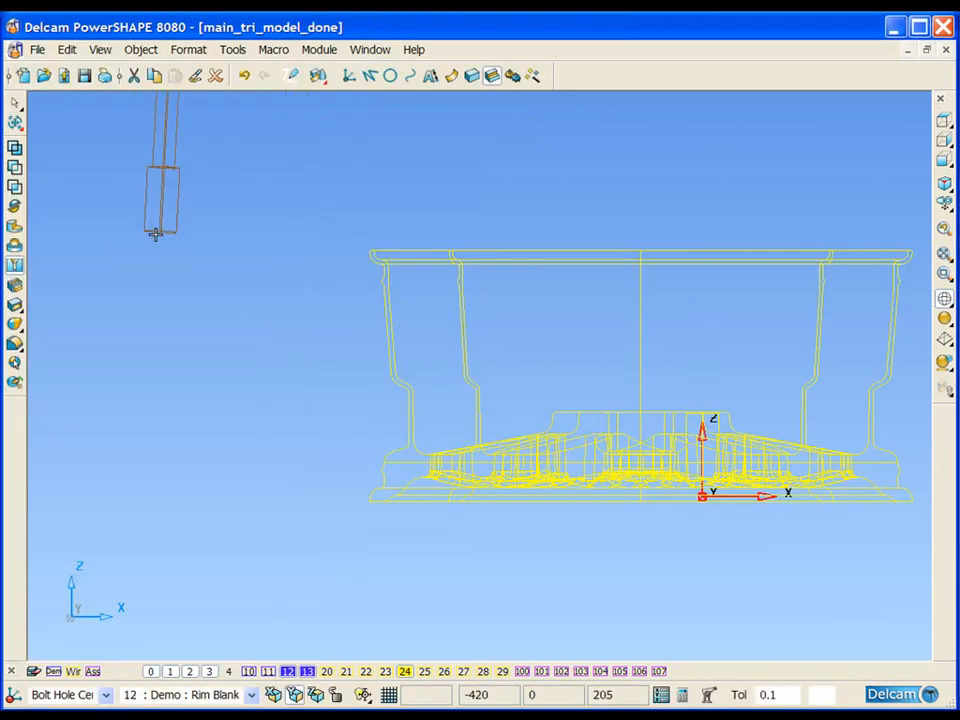
# Return to the shaded view and examine the new counterbored bolt hole on the rim's front face
pyautogui.click(14, 107)
pyautogui.click(242, 337)
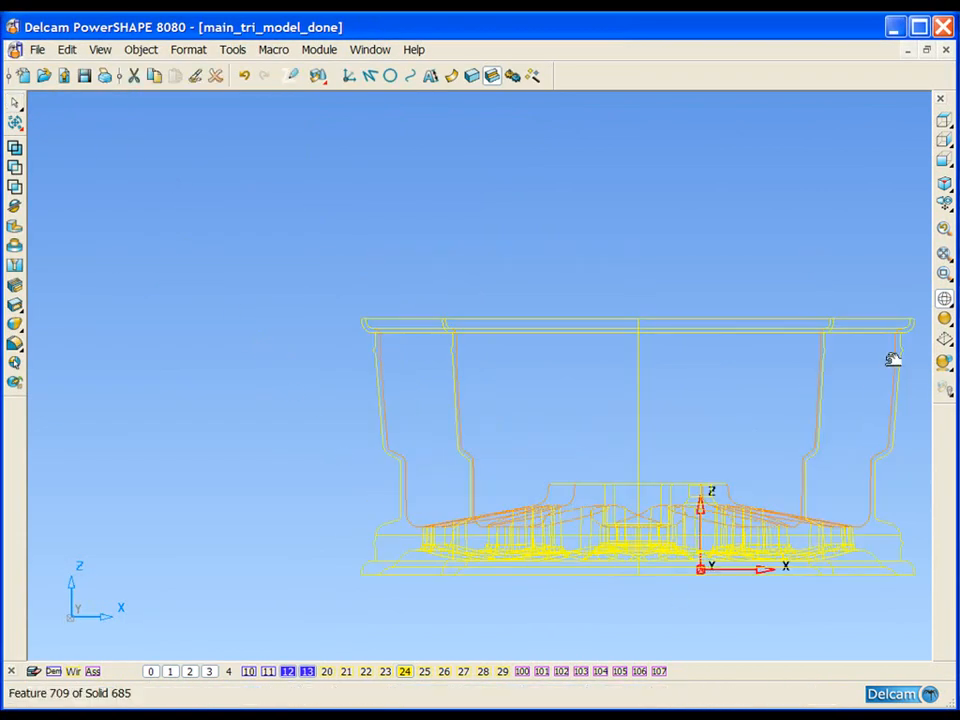
pyautogui.click(944, 318)
pyautogui.moveTo(821, 411)
pyautogui.mouseDown(button='middle')
pyautogui.moveTo(720, 523)
pyautogui.moveTo(665, 333)
pyautogui.moveTo(602, 217)
pyautogui.mouseUp(button='middle')
pyautogui.keyDown('ctrl'); pyautogui.keyDown('shift'); pyautogui.moveTo(619, 324); pyautogui.dragTo(707, 467, button='middle'); pyautogui.keyUp('shift'); pyautogui.keyUp('ctrl')
pyautogui.keyDown('ctrl'); pyautogui.moveTo(711, 529); pyautogui.dragTo(690, 564, button='middle'); pyautogui.keyUp('ctrl')
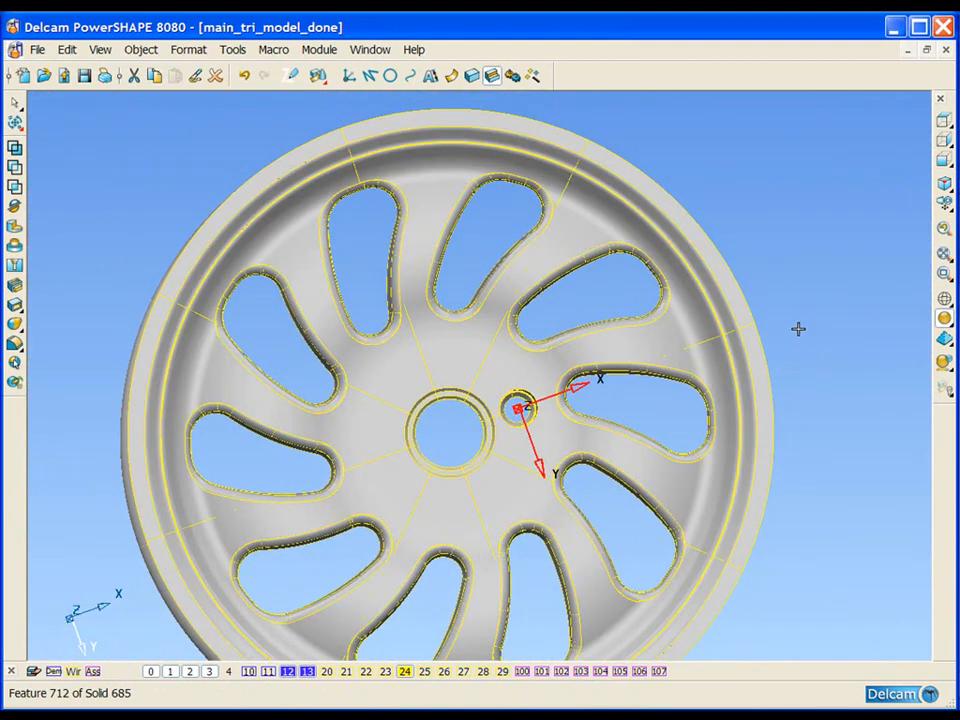
pyautogui.click(800, 352)
pyautogui.keyDown('ctrl'); pyautogui.moveTo(800, 352); pyautogui.dragTo(464, 306, button='middle'); pyautogui.keyUp('ctrl')
pyautogui.click(486, 343)
# Activate the Wheel Centre workplane and open the rim solid's feature tree
pyautogui.click(109, 696)
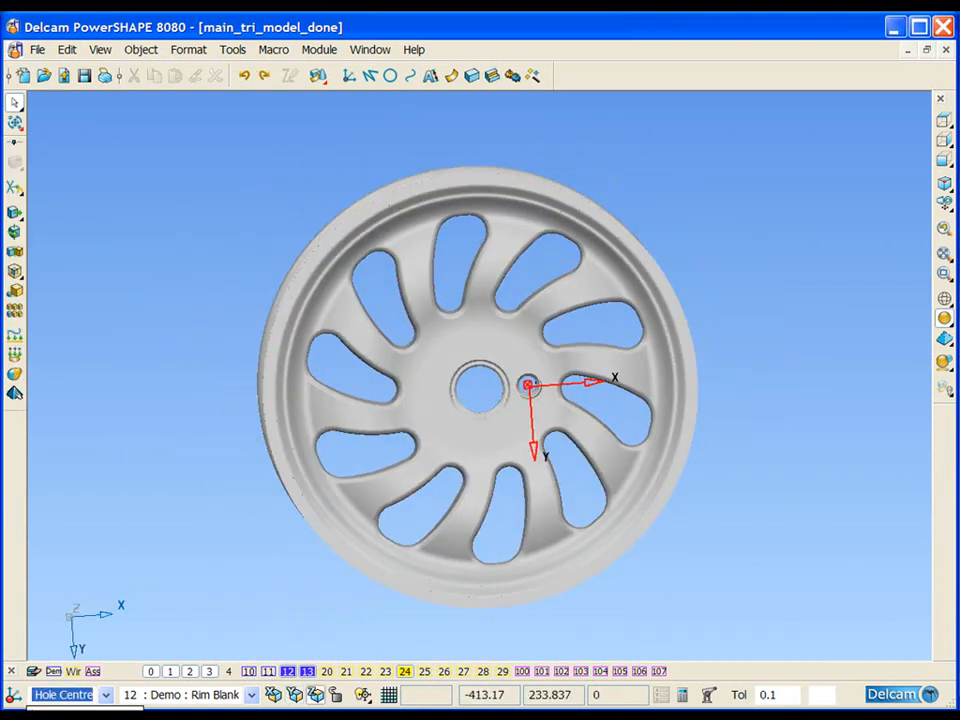
pyautogui.click(75, 715)
pyautogui.click(400, 401)
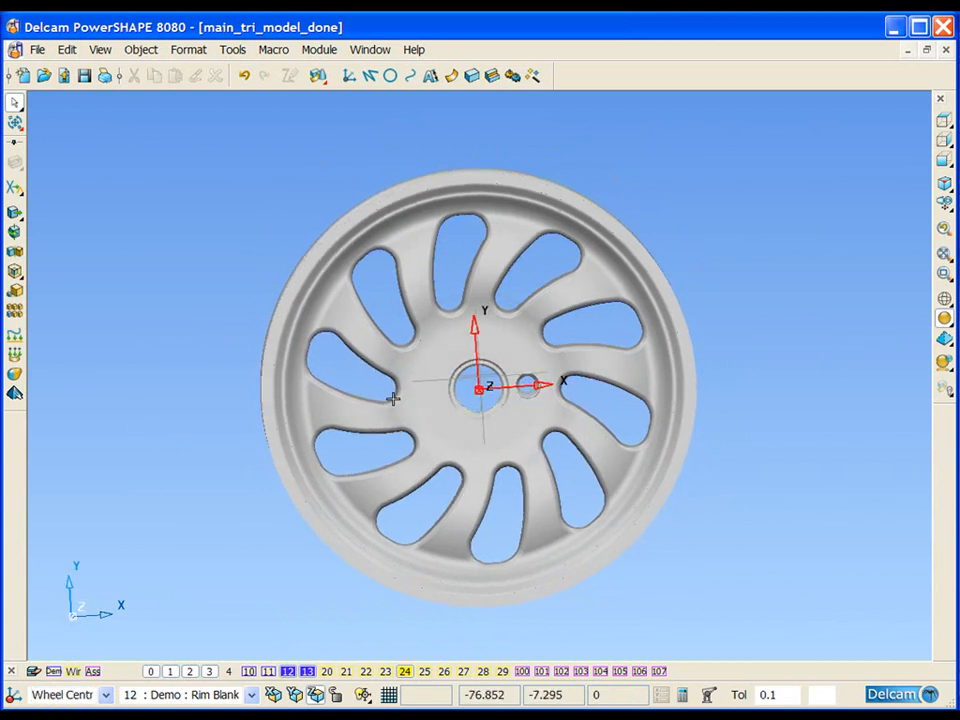
pyautogui.click(379, 340)
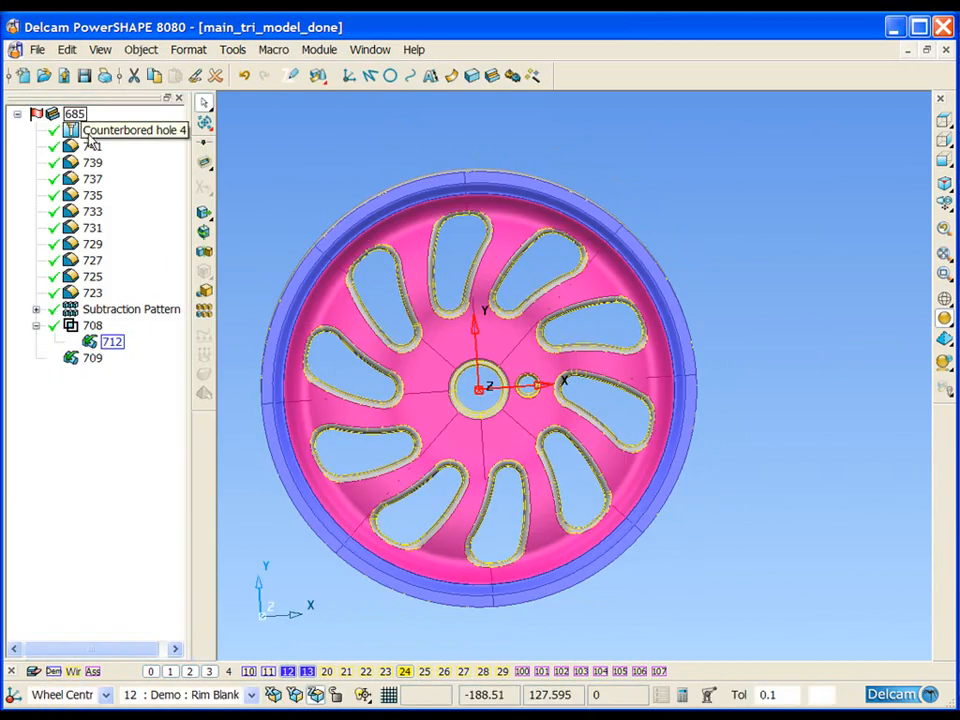
pyautogui.click(343, 133)
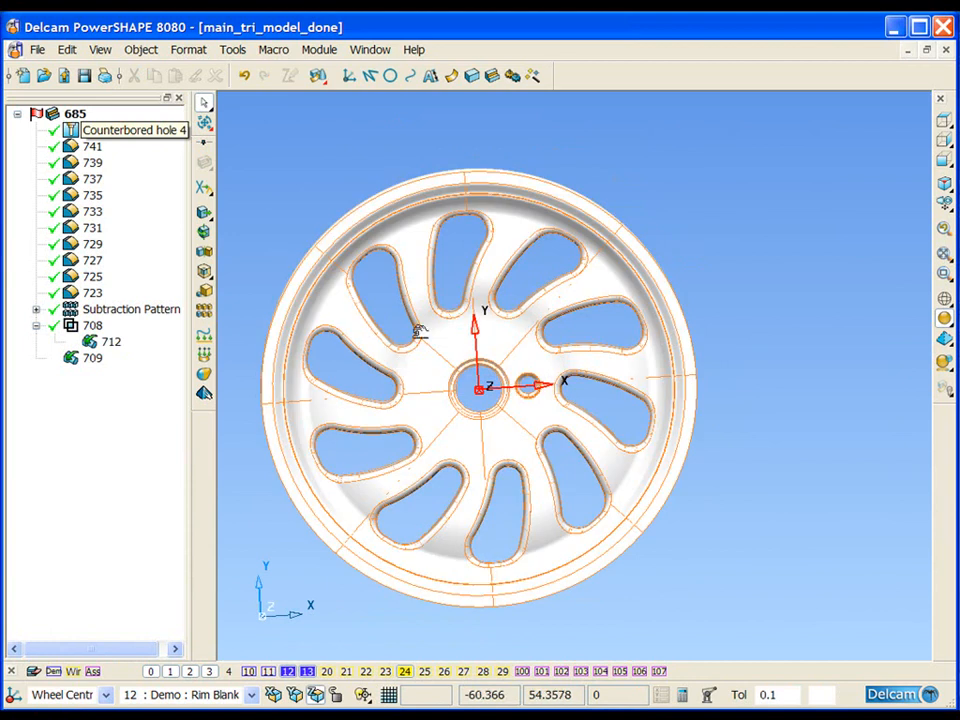
pyautogui.keyDown('shift'); pyautogui.moveTo(419, 332); pyautogui.dragTo(477, 323, button='middle'); pyautogui.keyUp('shift')
# Pattern the counterbored hole in a circle of 5 elements around the wheel centre, and close the feature tree
pyautogui.click(112, 131)
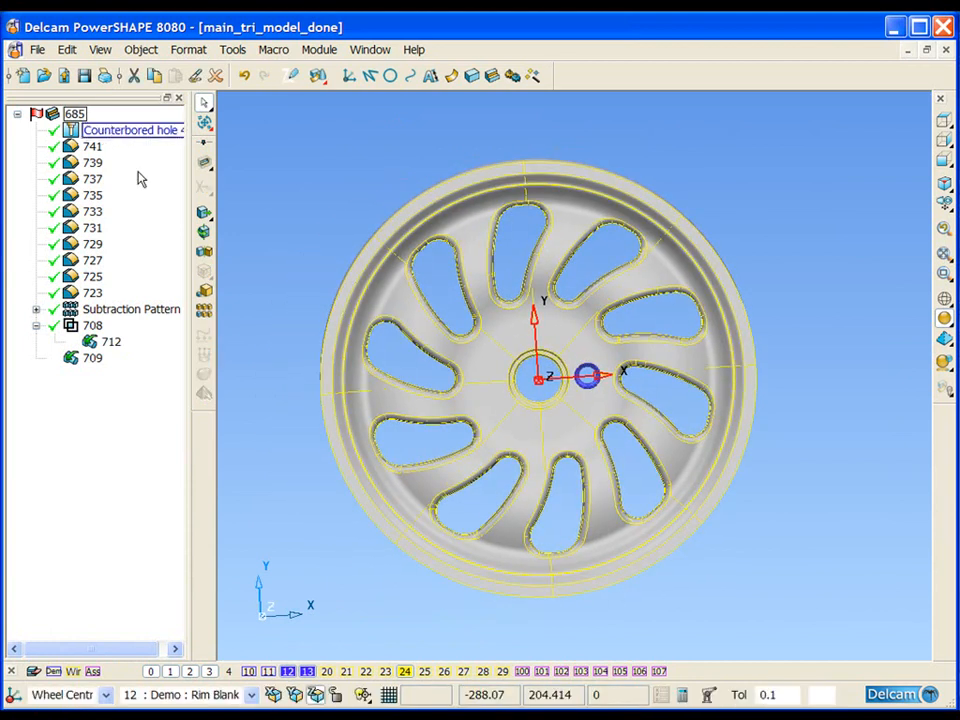
pyautogui.click(207, 311)
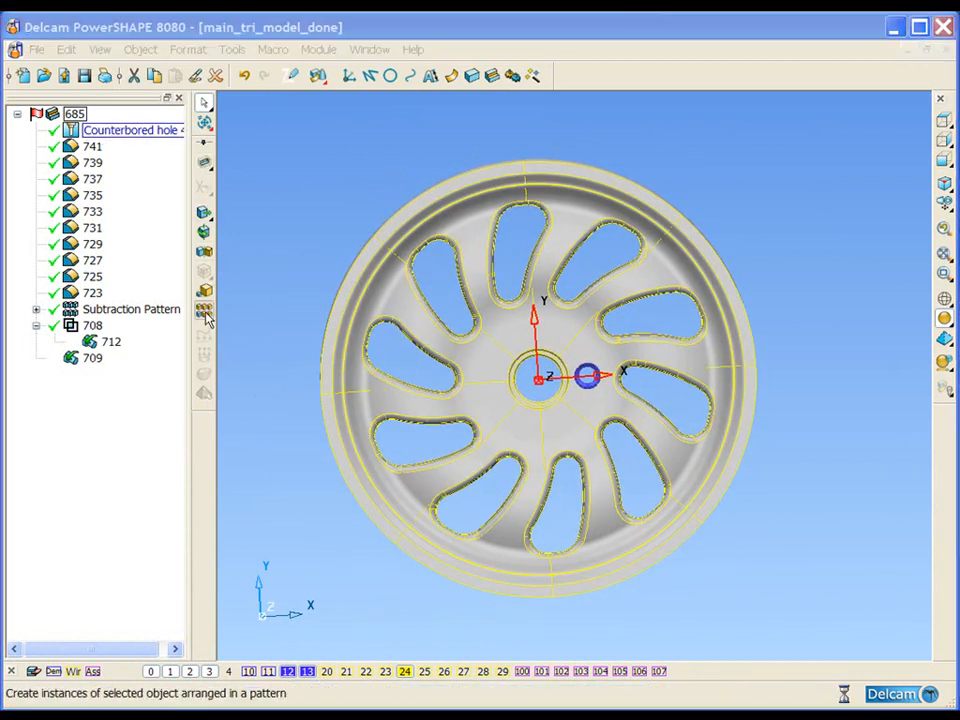
pyautogui.click(166, 67)
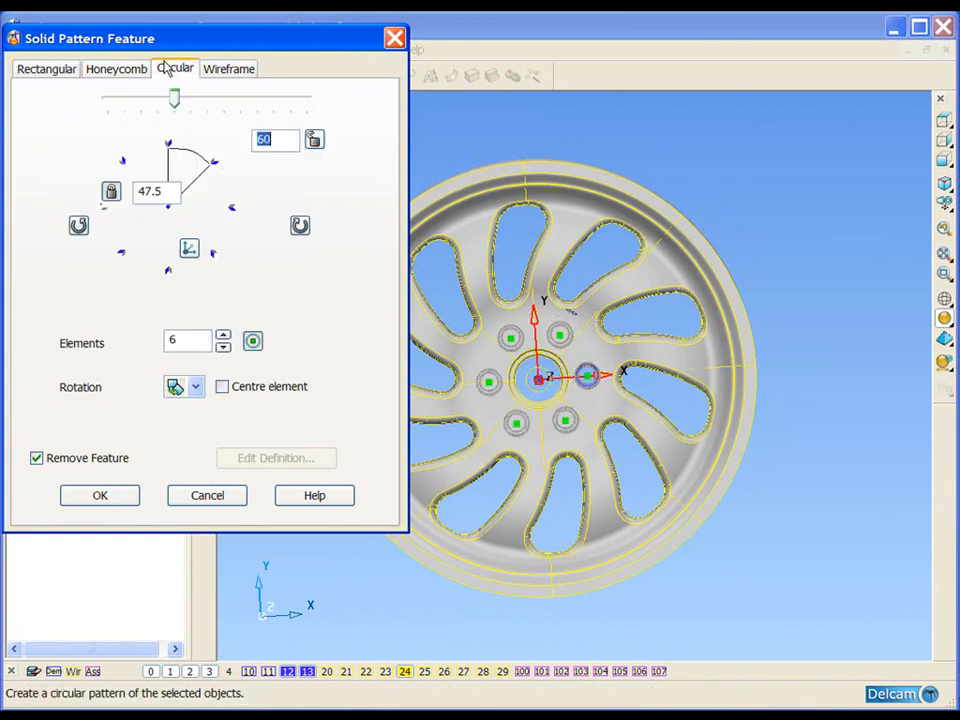
pyautogui.click(223, 348)
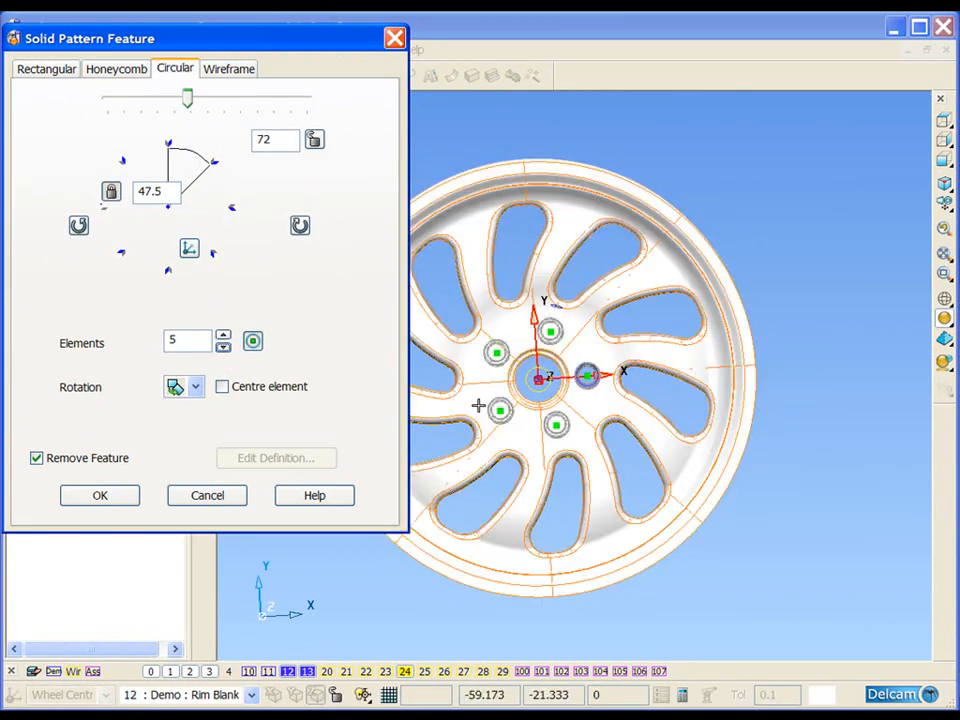
pyautogui.click(120, 502)
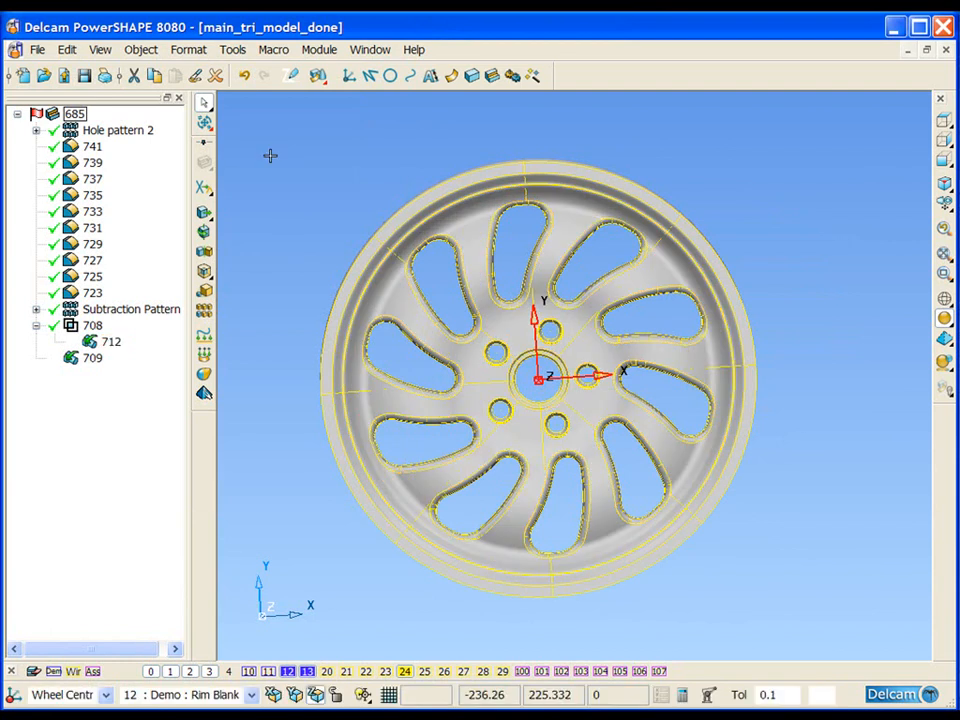
pyautogui.click(180, 98)
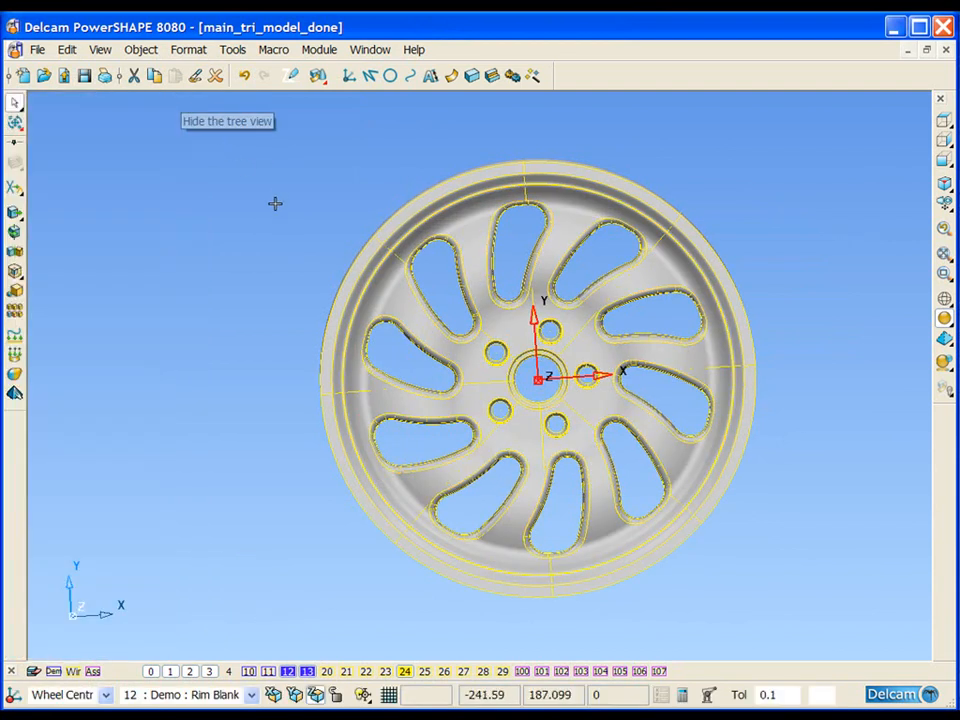
# Examine the five bolt holes from several angles and up close
pyautogui.moveTo(390, 348); pyautogui.dragTo(488, 356, button='middle')
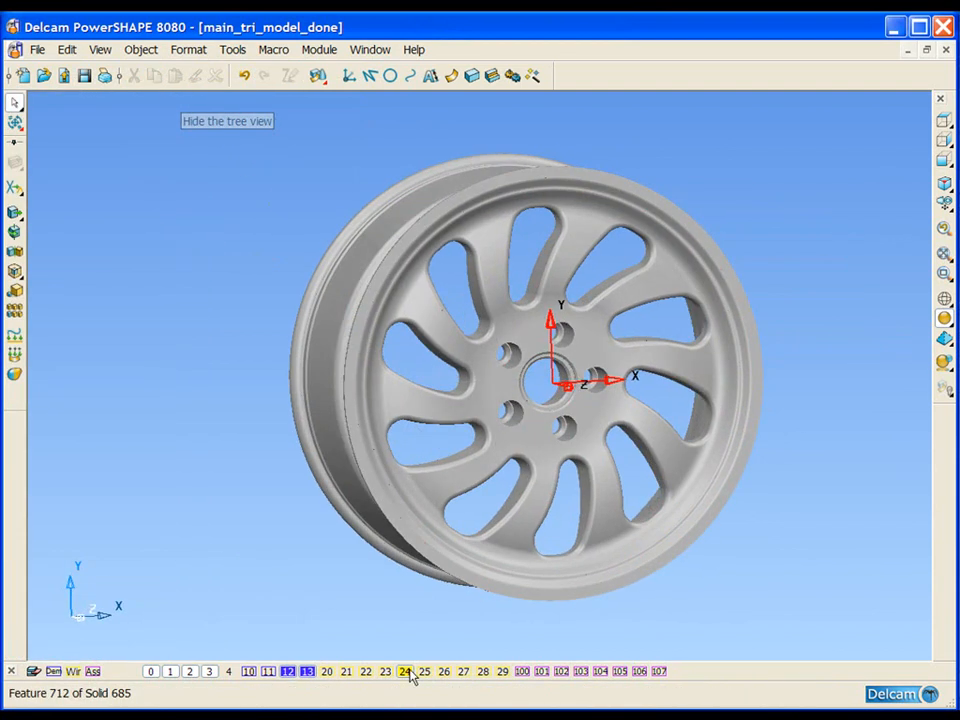
pyautogui.keyDown('ctrl'); pyautogui.keyDown('shift'); pyautogui.moveTo(411, 263); pyautogui.dragTo(689, 536, button='middle'); pyautogui.keyUp('shift'); pyautogui.keyUp('ctrl')
pyautogui.moveTo(571, 436); pyautogui.dragTo(645, 413, button='middle')
pyautogui.moveTo(386, 360); pyautogui.dragTo(540, 393, button='middle')
# Display the assembly levels 100 to 106 with the rim, including the hub, brake disc, mock brake caliper and complete wheel rim
pyautogui.scroll(-3, 498, 377)
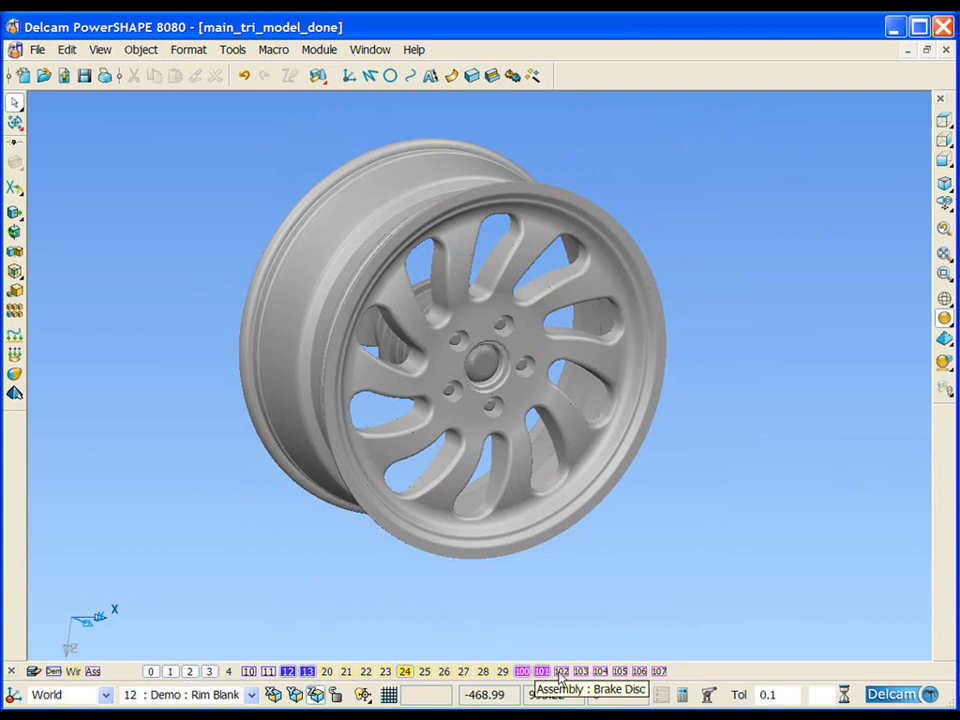
pyautogui.click(562, 676)
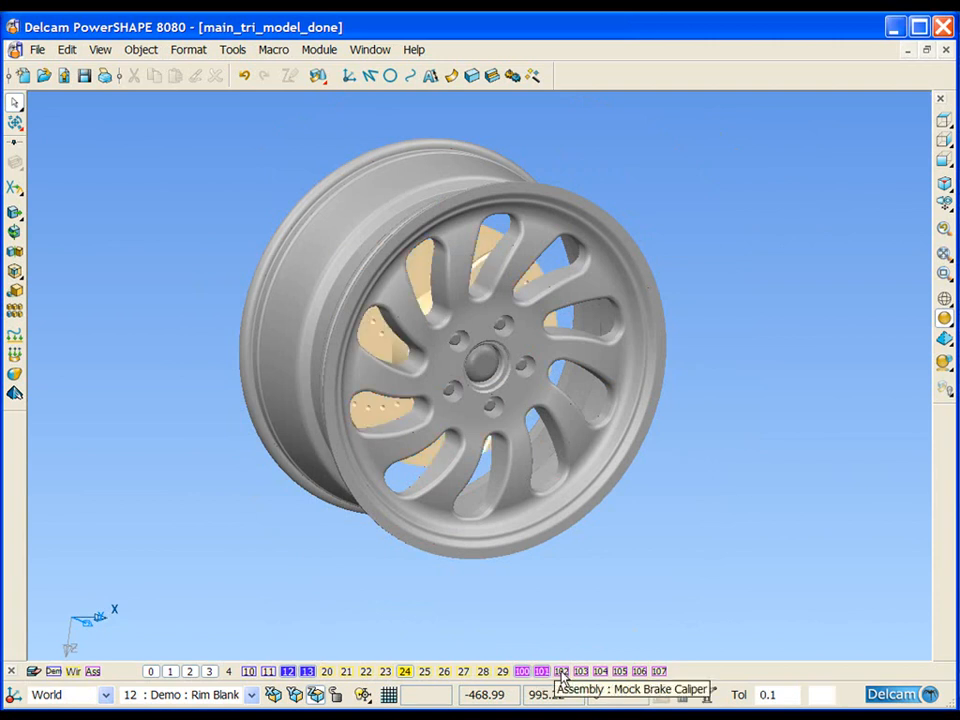
pyautogui.click(593, 675)
pyautogui.click(604, 675)
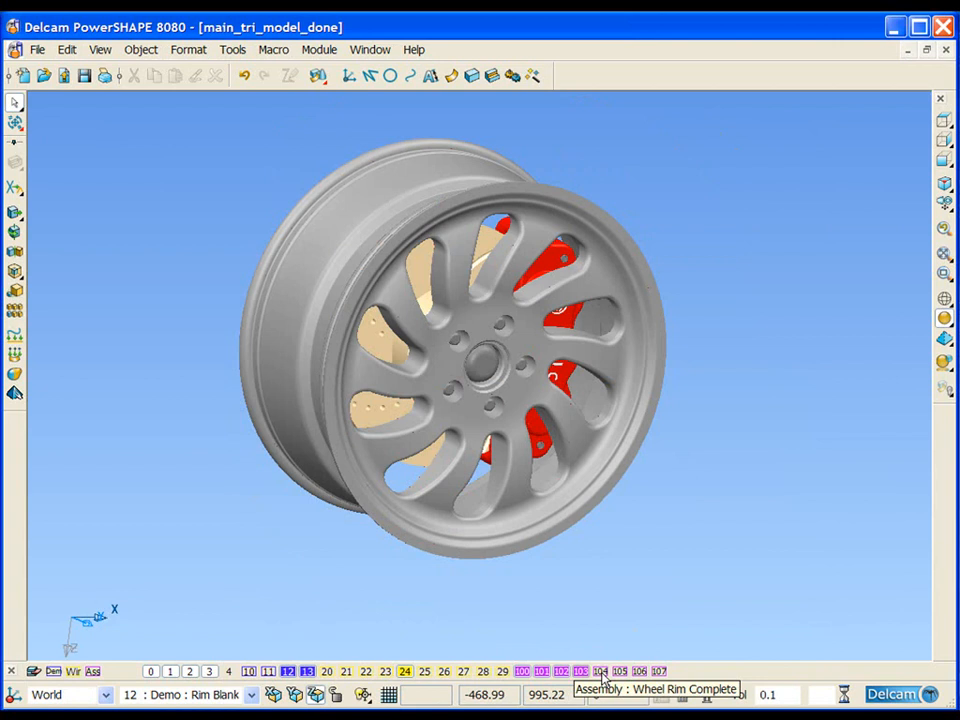
pyautogui.click(620, 671)
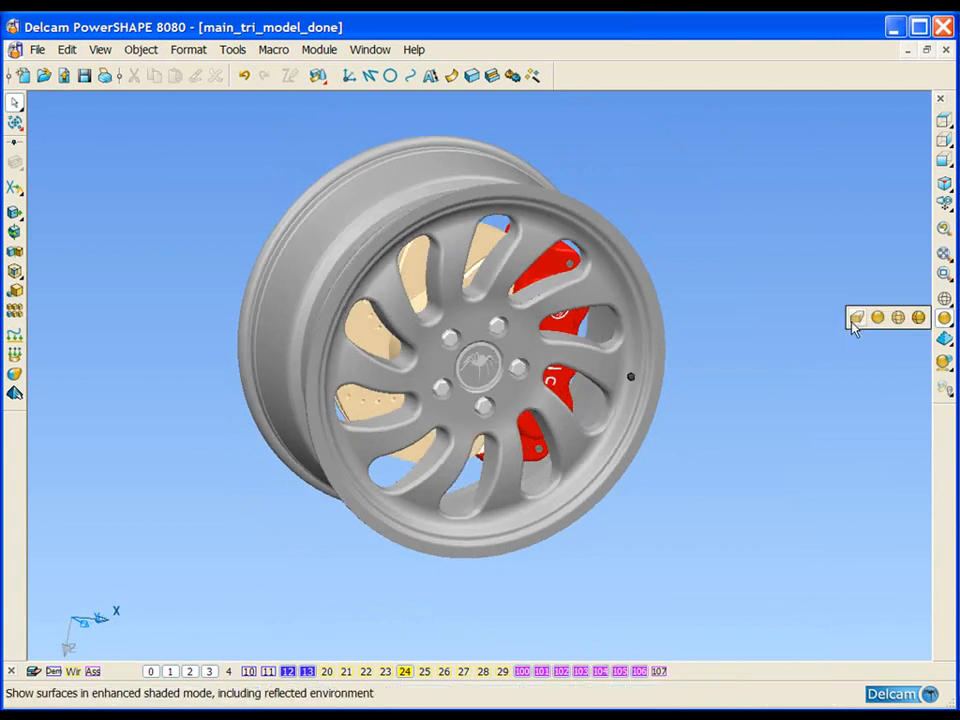
# Show the wheel assembly in enhanced shaded mode with reflected environment, and inspect it from different angles
pyautogui.click(944, 318)
pyautogui.moveTo(765, 394); pyautogui.dragTo(199, 378, button='middle')
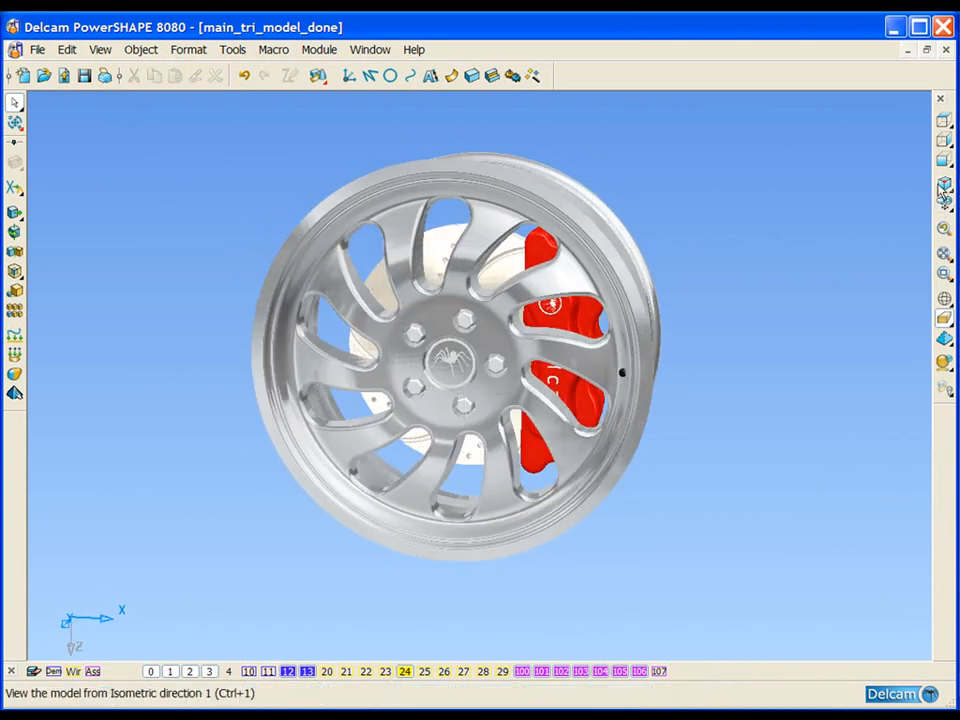
pyautogui.moveTo(705, 145); pyautogui.dragTo(738, 473, button='middle')
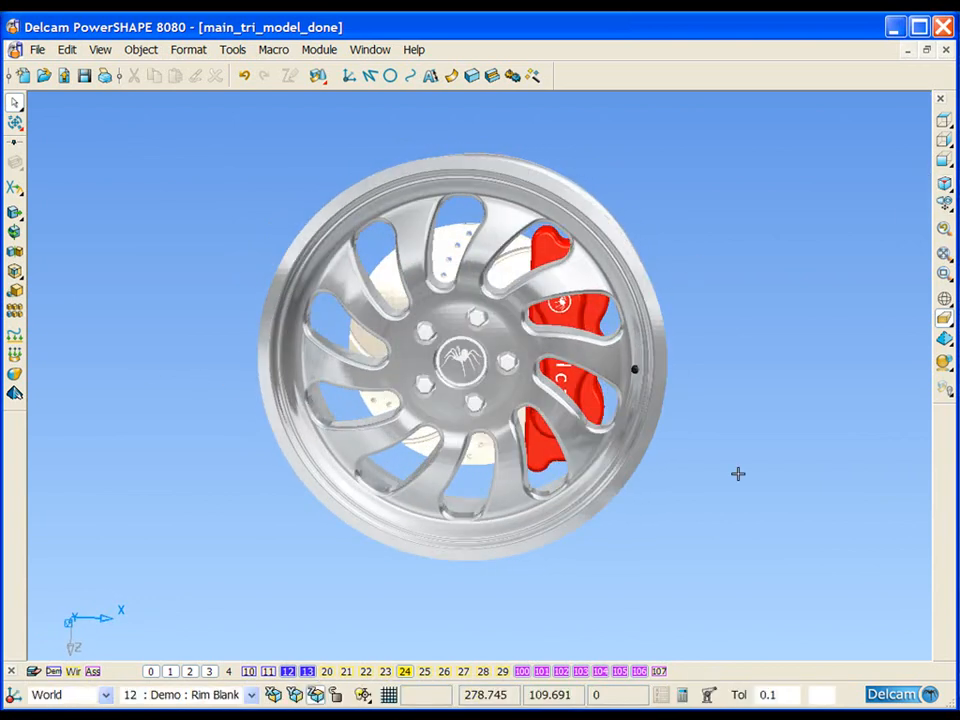